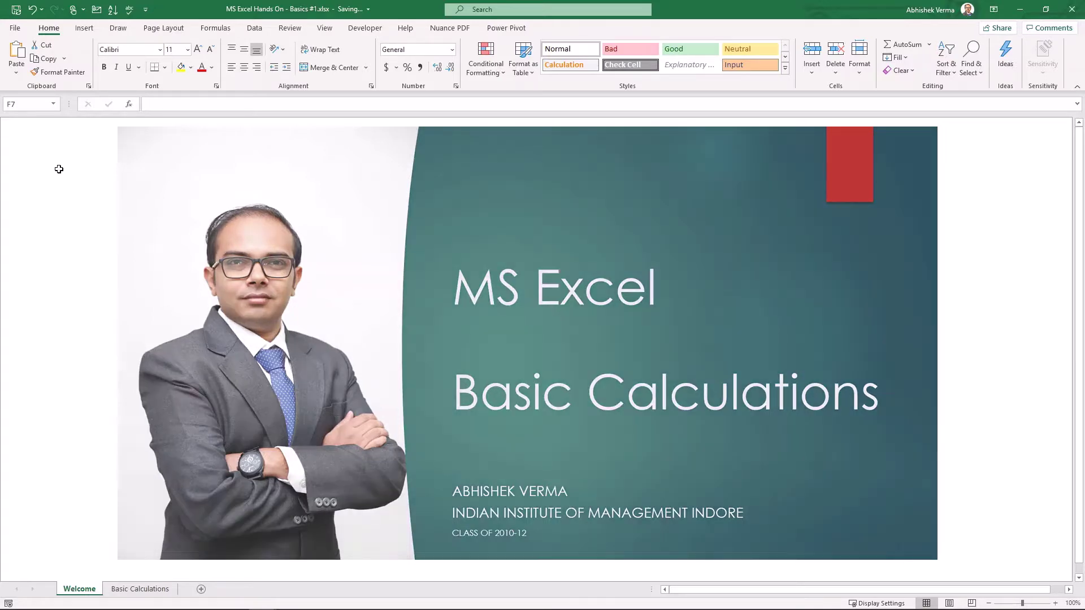
- Move from the Welcome sheet to the Basic Calculations sheet with the hotel bookings table
key(ctrl+Page_Down)
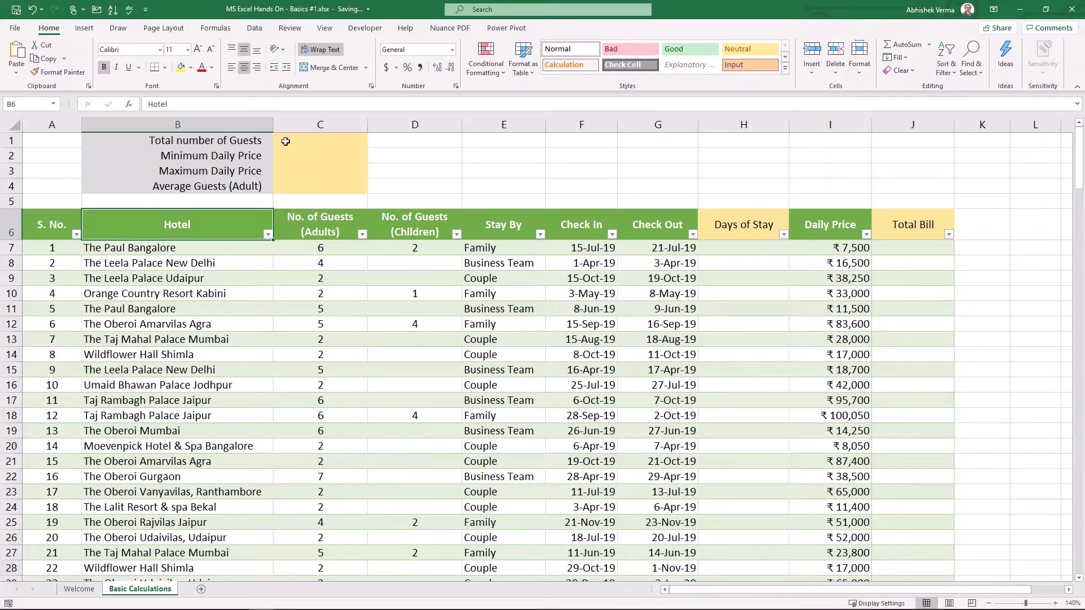
- Hide the worksheet gridlines on the Basic Calculations sheet from the View ribbon
click(325, 140)
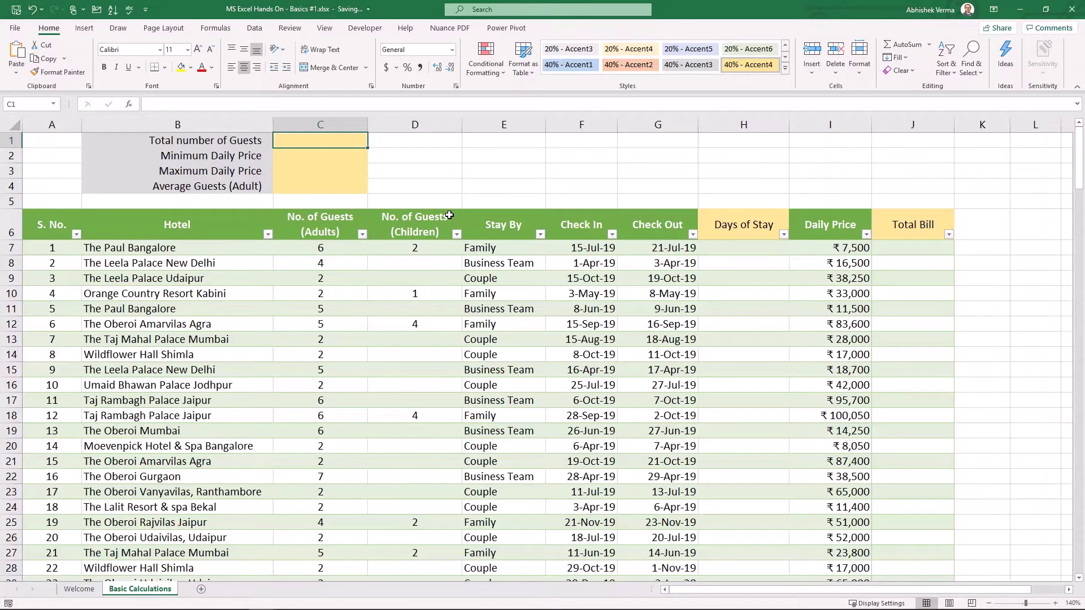
drag(513, 151, 655, 179)
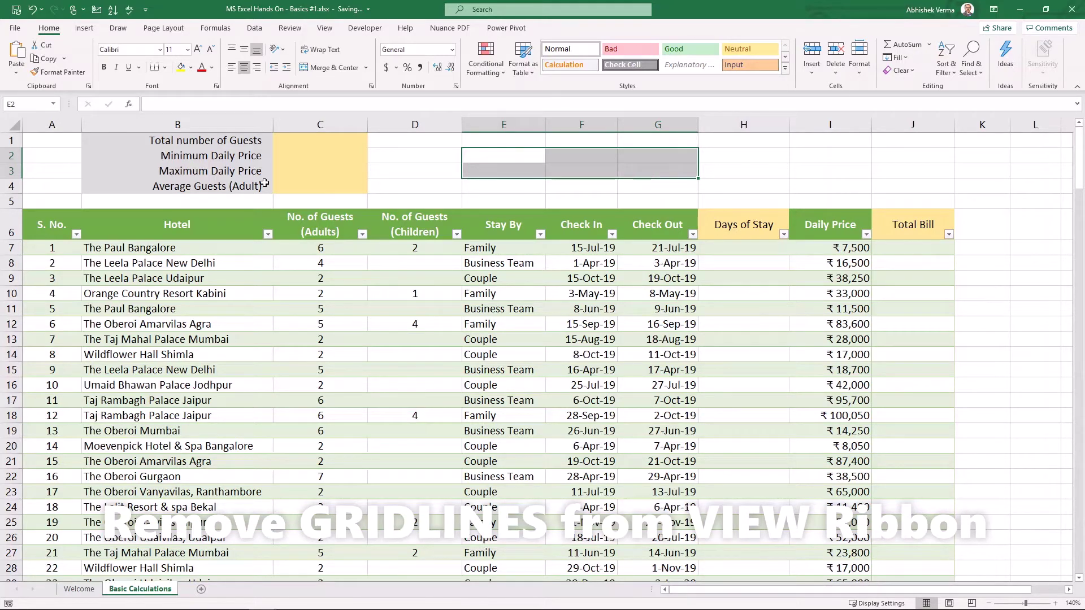
click(324, 27)
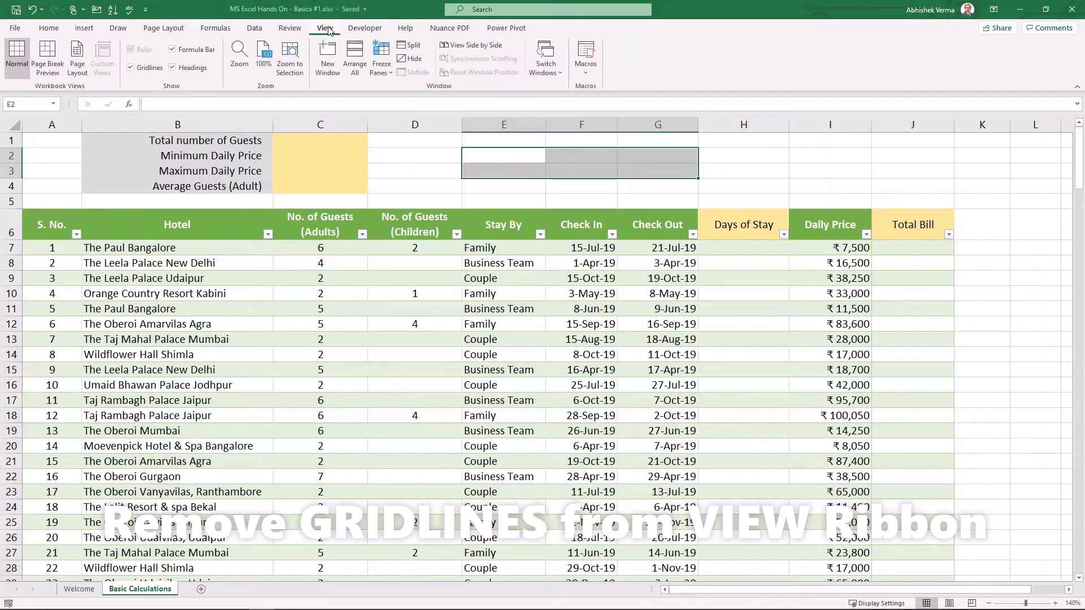
click(130, 68)
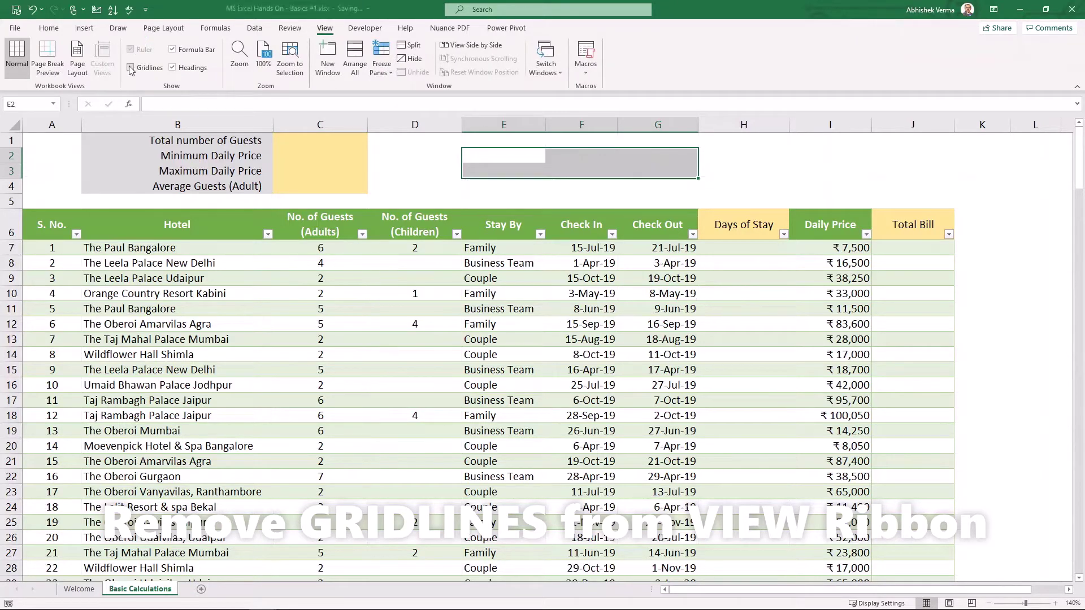
click(174, 226)
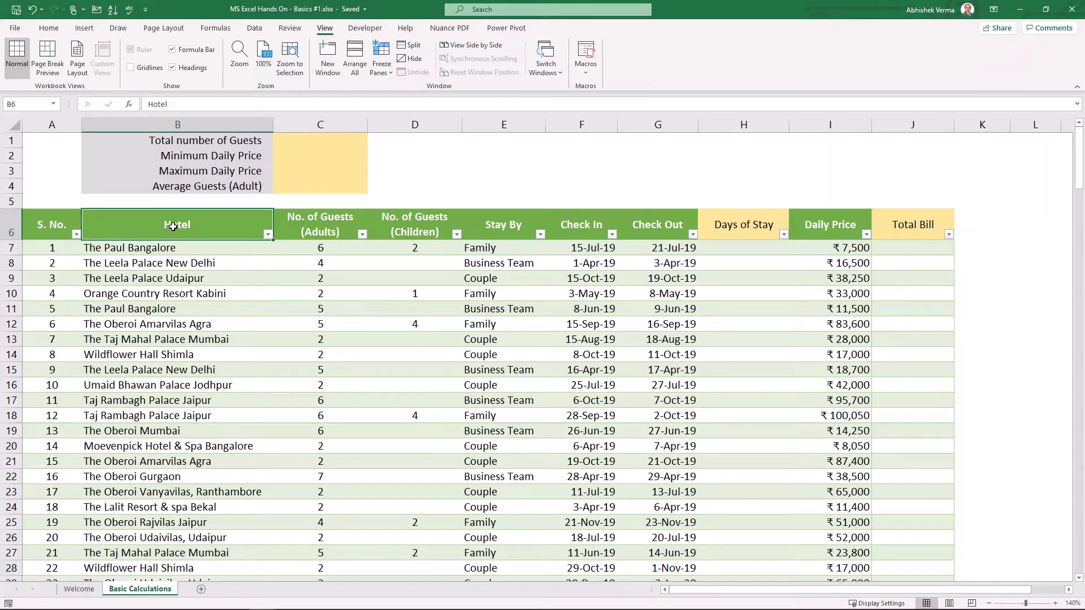
key(Down)
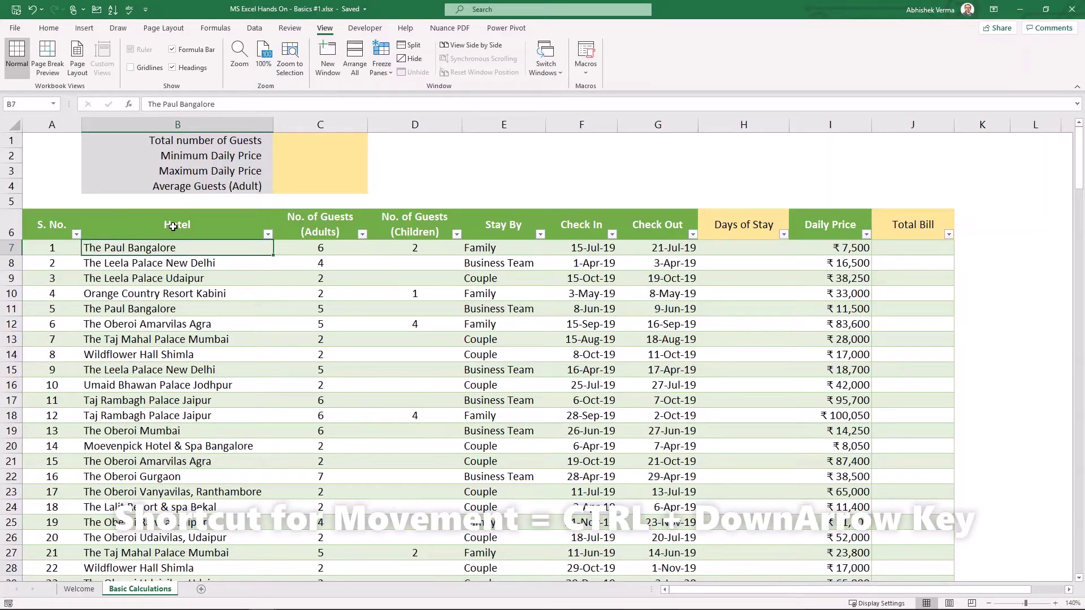
key(ctrl+Down)
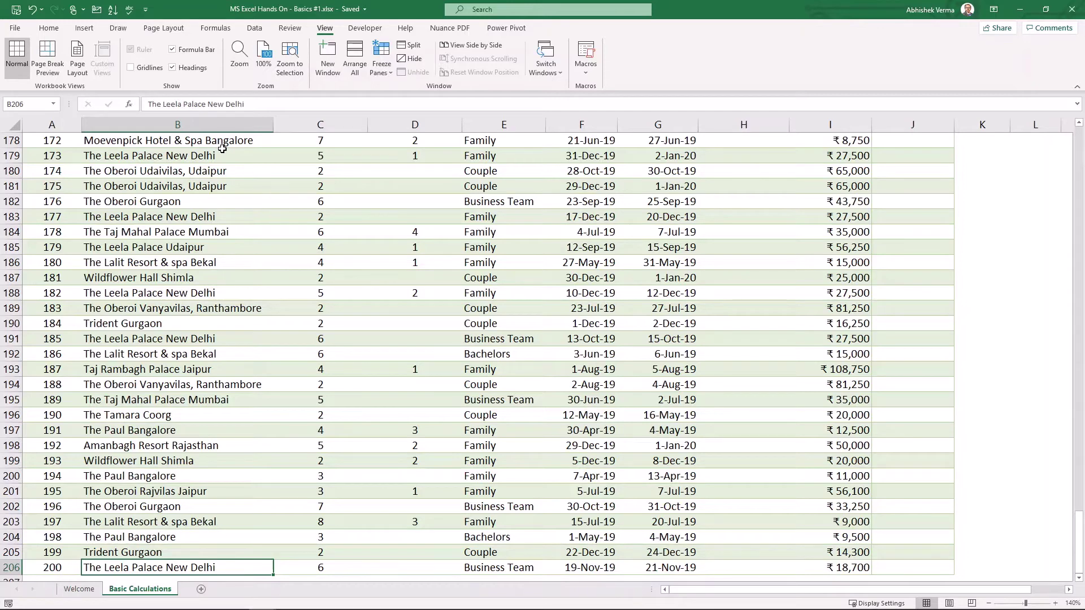
key(ctrl+Up)
key(ctrl+Up)
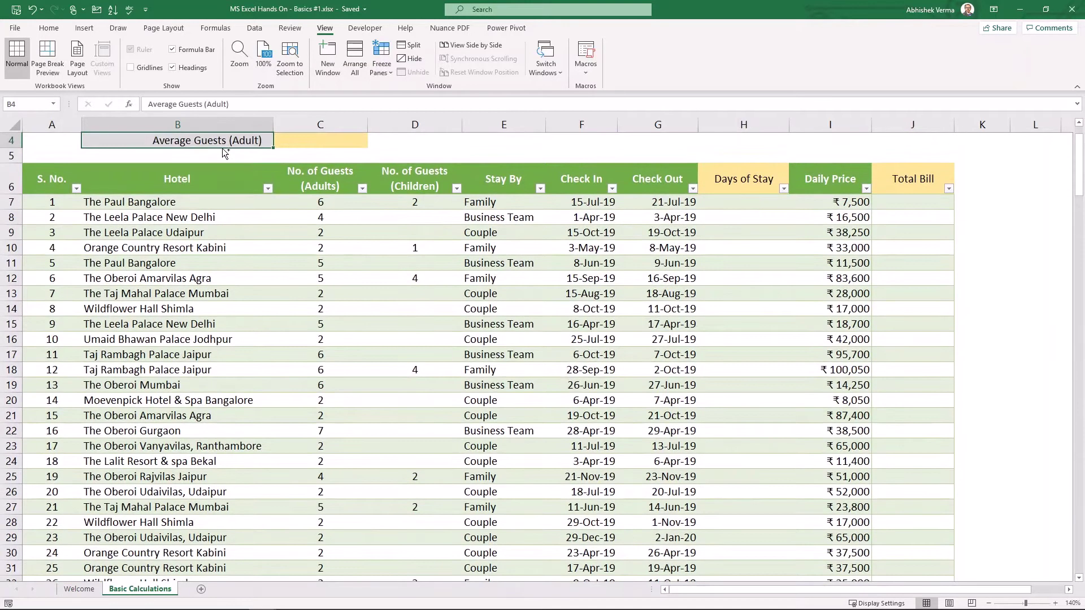
key(ctrl+Up)
key(ctrl+Down)
key(ctrl+Down)
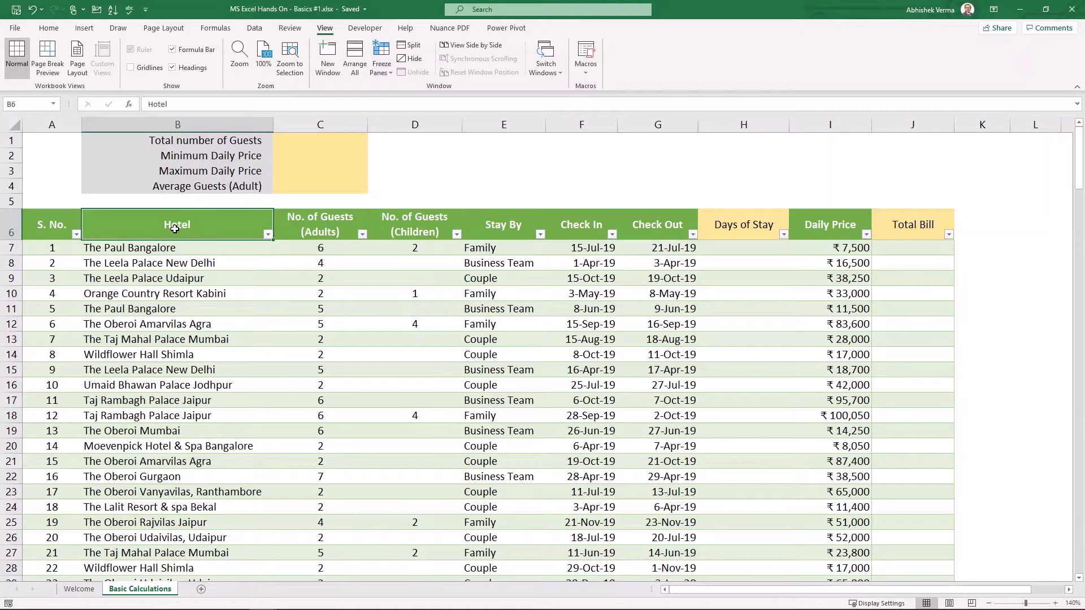
- Enter the note 'row' in E1 with 6+1 beside it in F1
drag(13, 141, 7, 227)
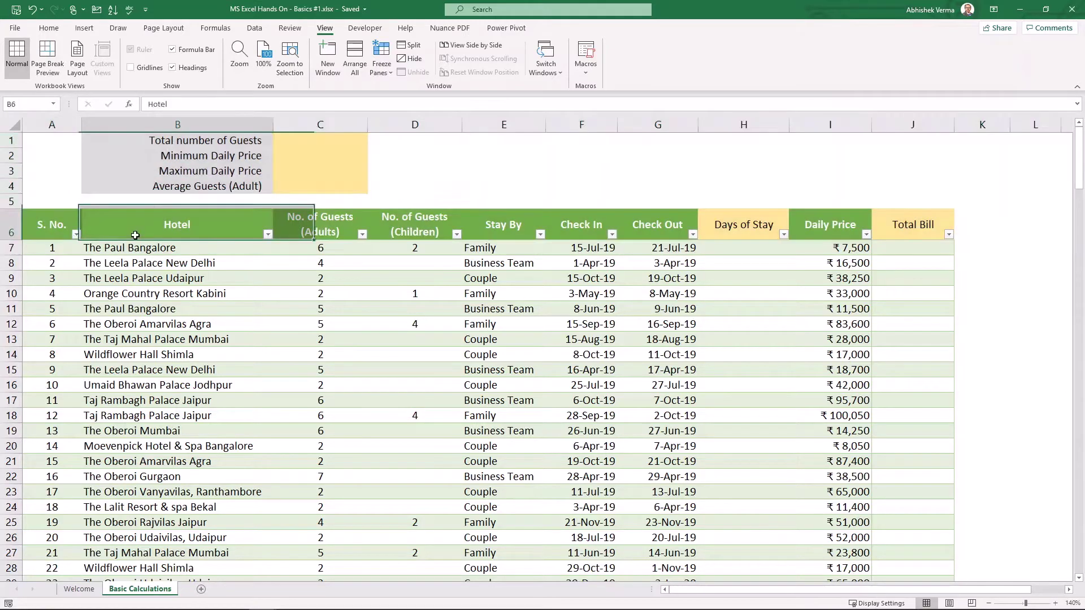
click(120, 126)
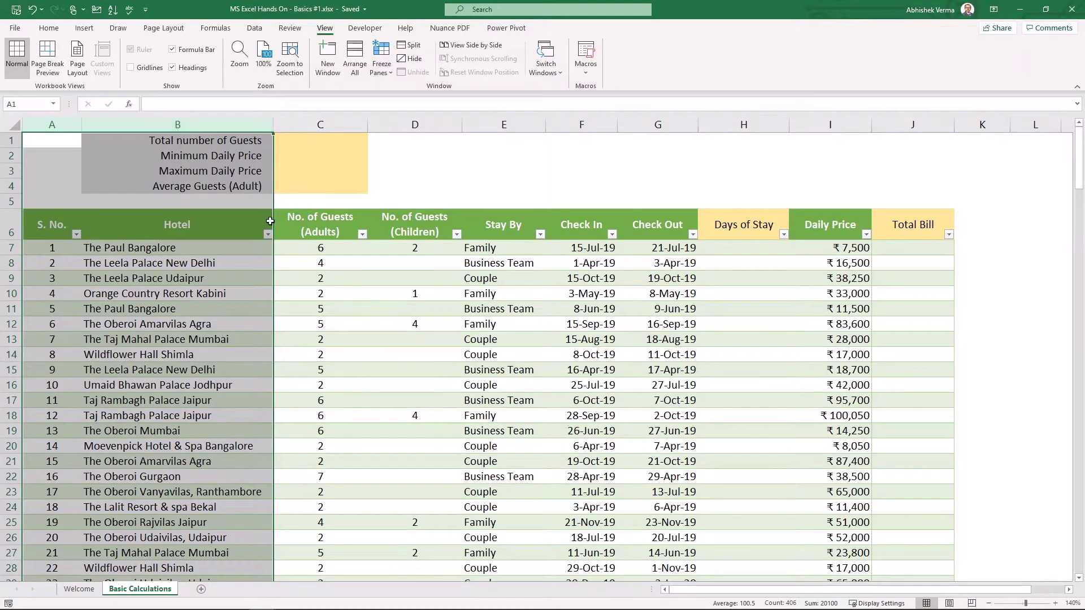
click(237, 226)
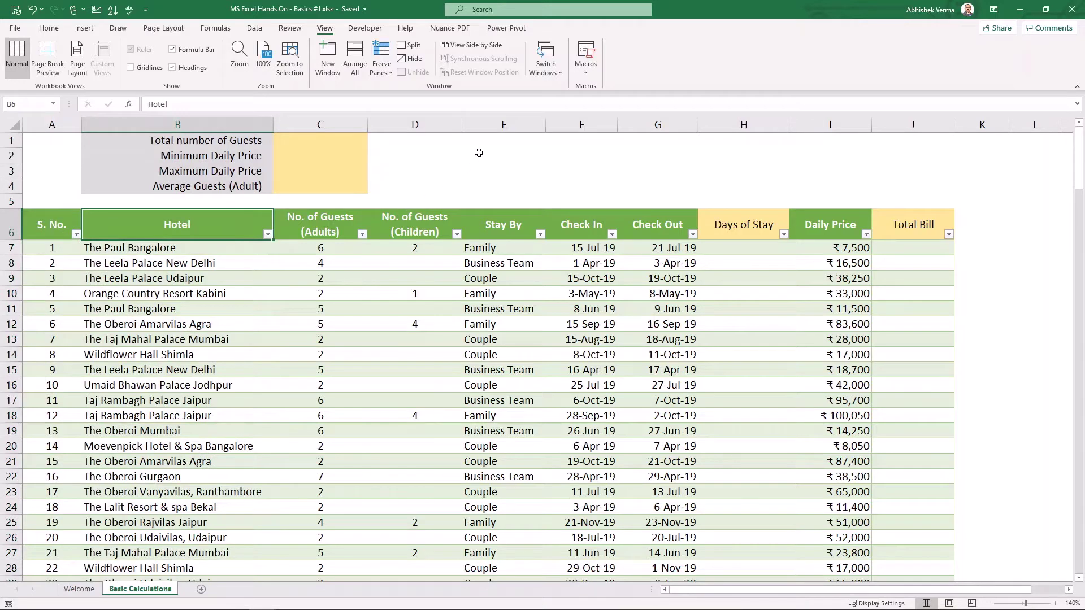
click(493, 138)
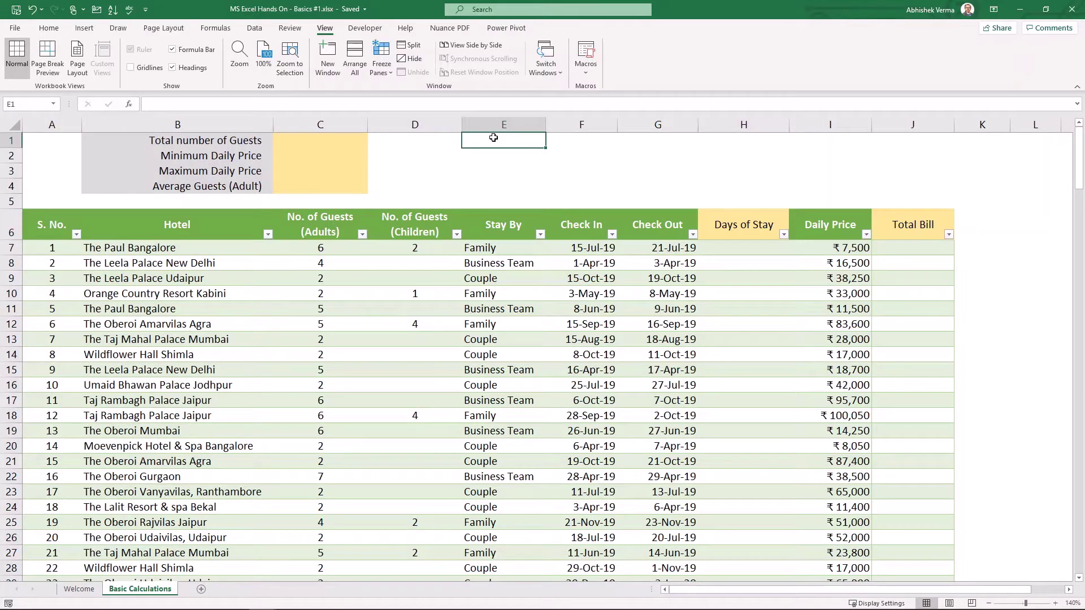
text(r)
text(ow)
key(Tab)
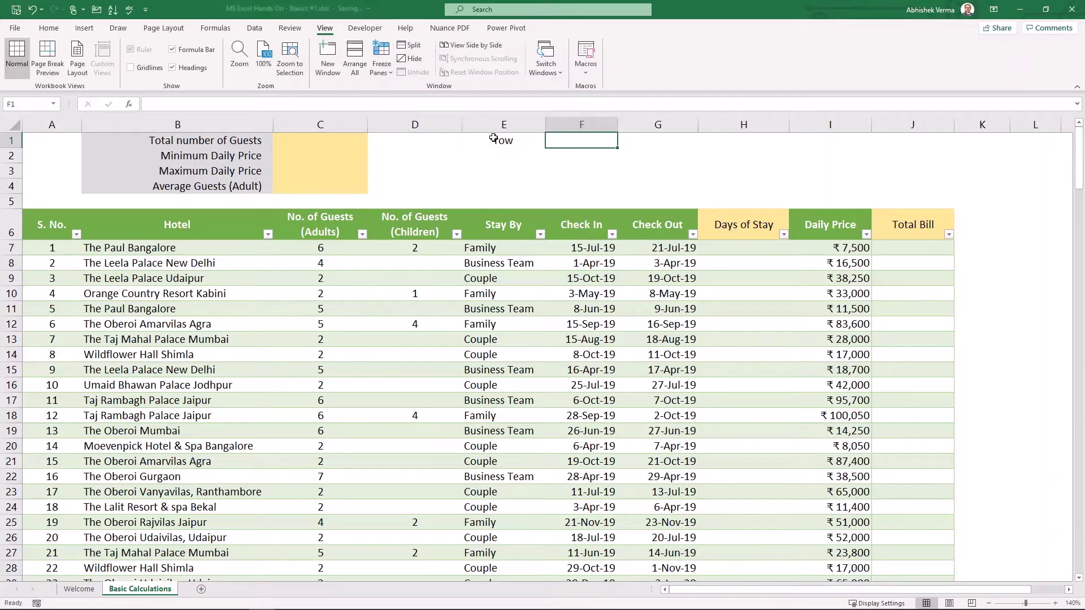
text(6+1)
key(Return)
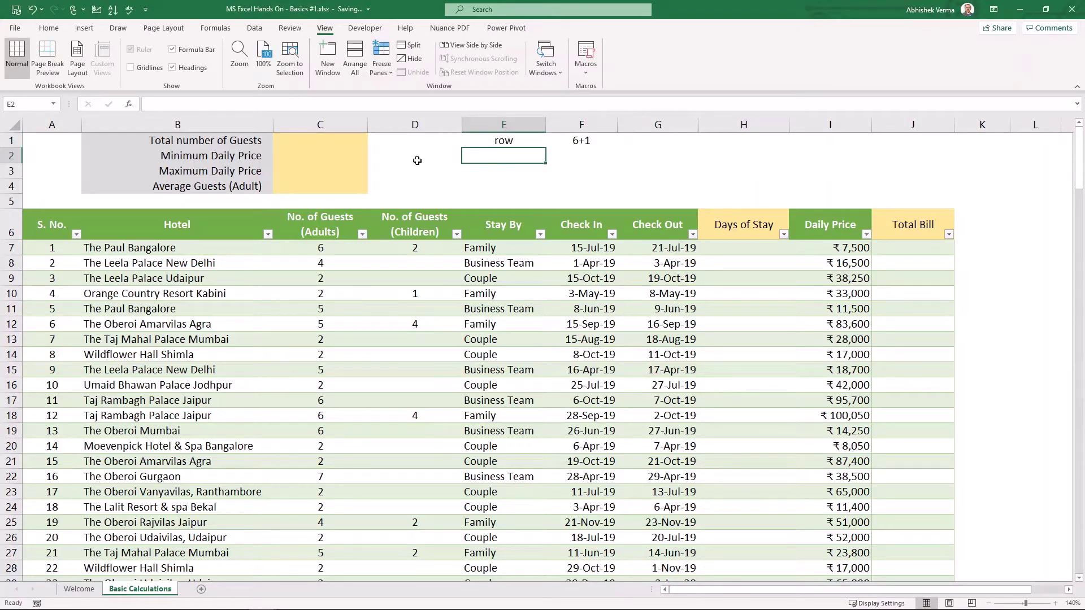
- Enter the note 'cols' in E2 with 2+1 beside it in F2
text(cols)
key(Tab)
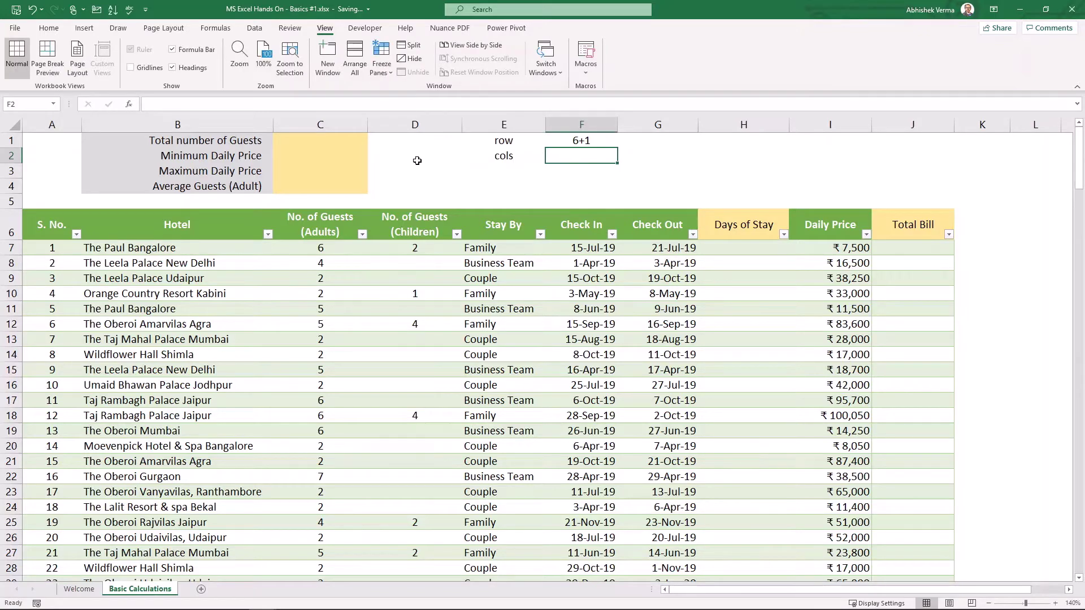
text(2+1)
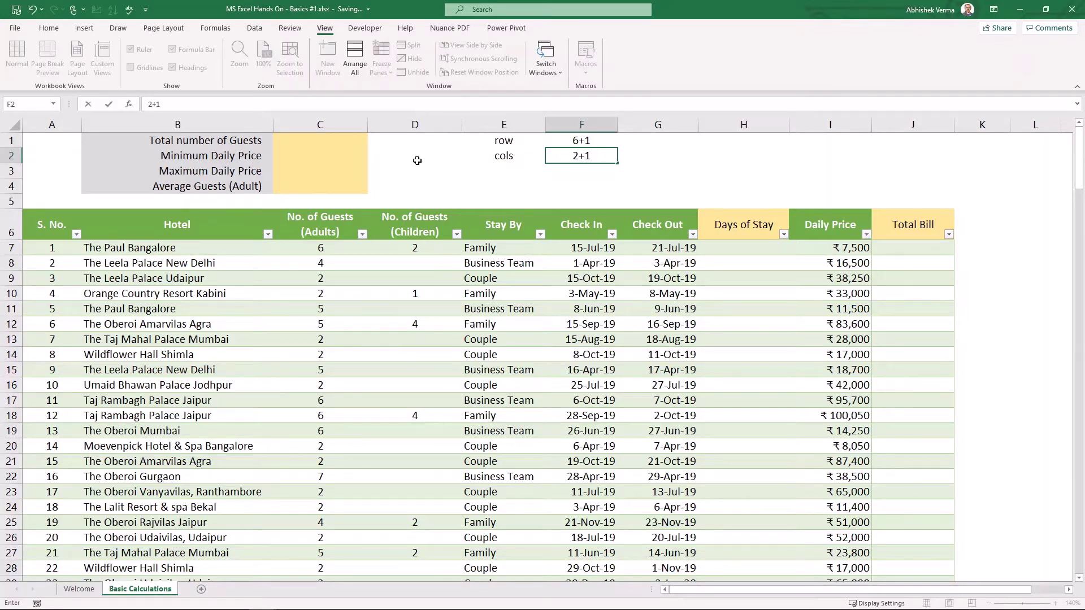
key(Return)
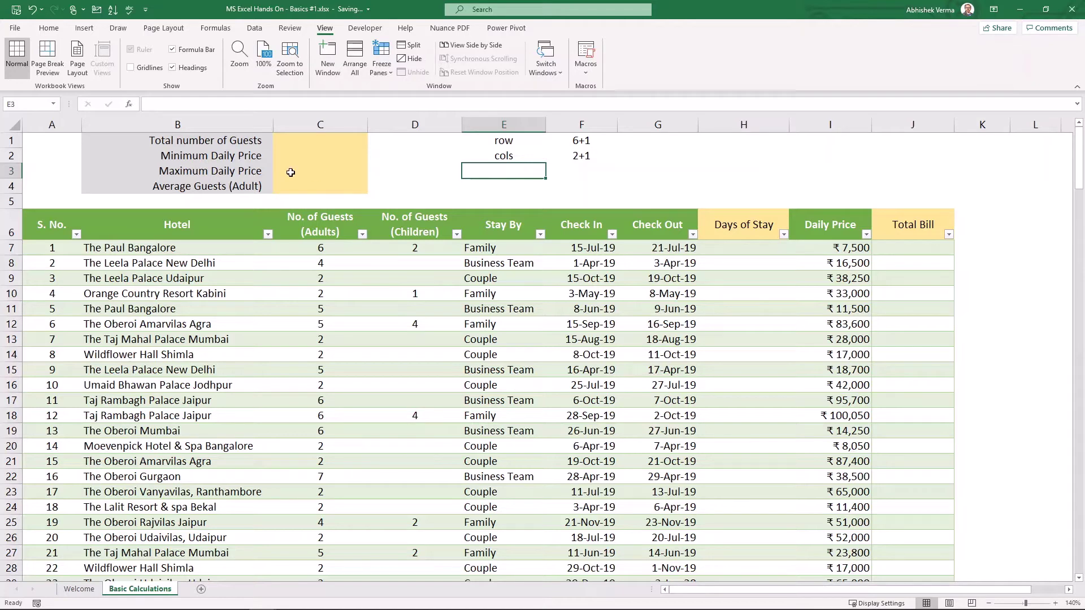
- Freeze panes at cell C7 so rows 1–6 and columns A–B stay fixed
click(58, 139)
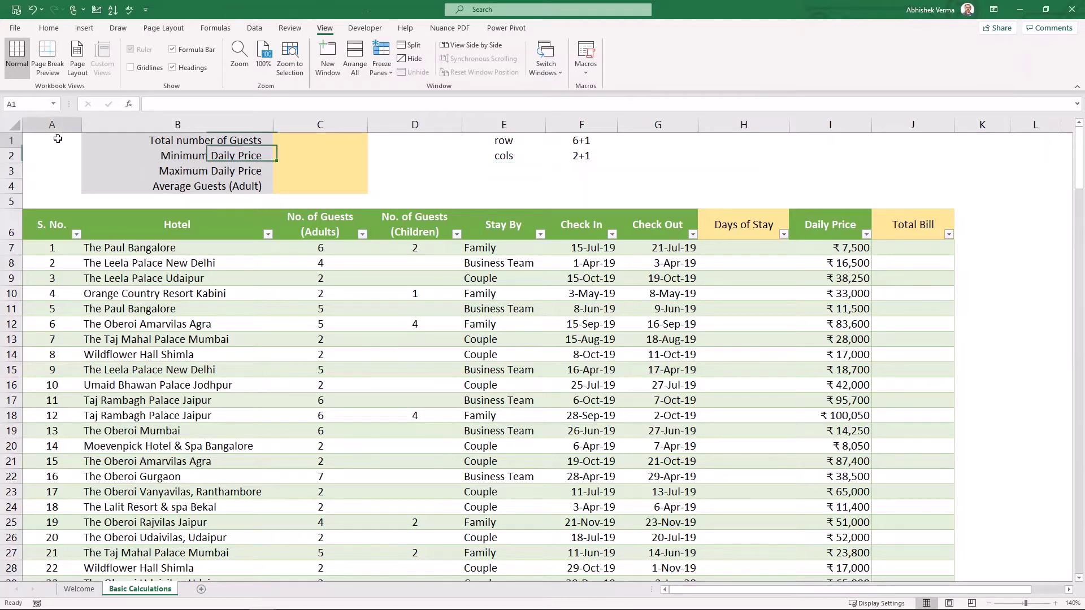
key(Down)
key(Down)
key(Down)
key(Down)
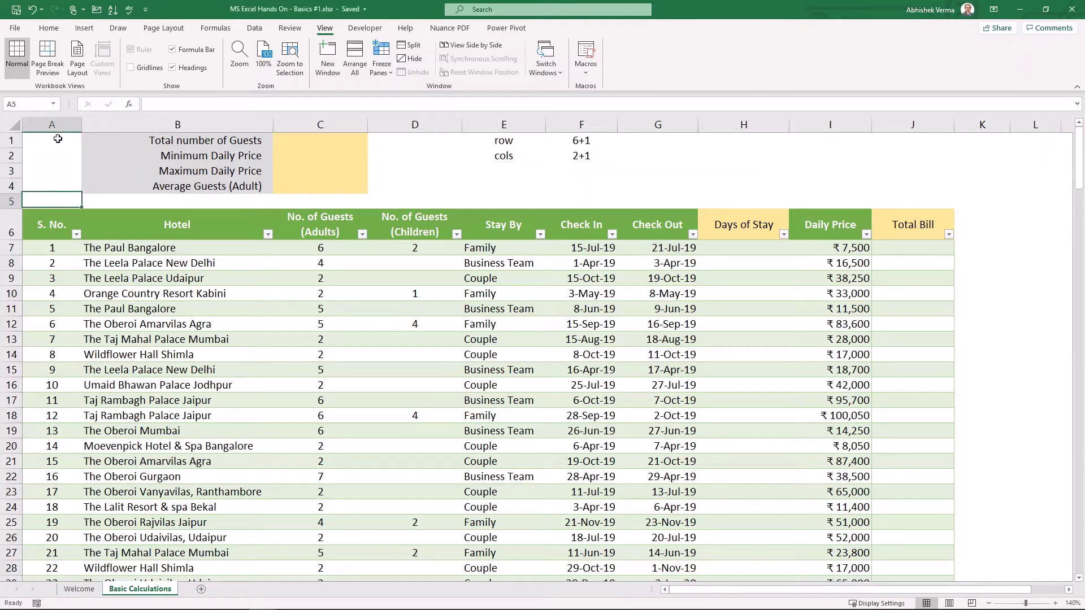
key(Down)
key(Down)
key(Right)
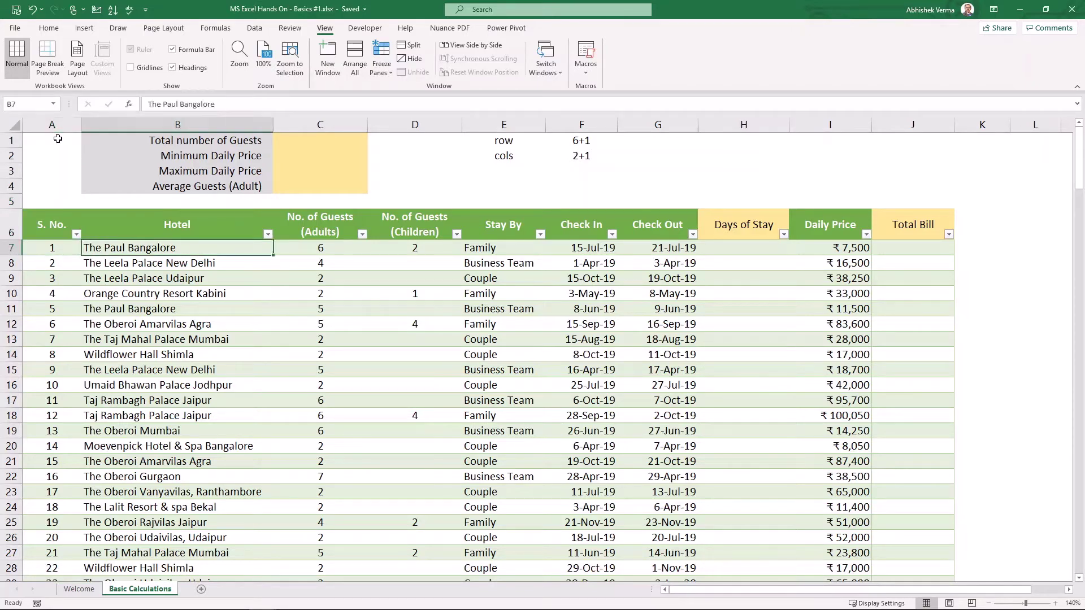
key(Right)
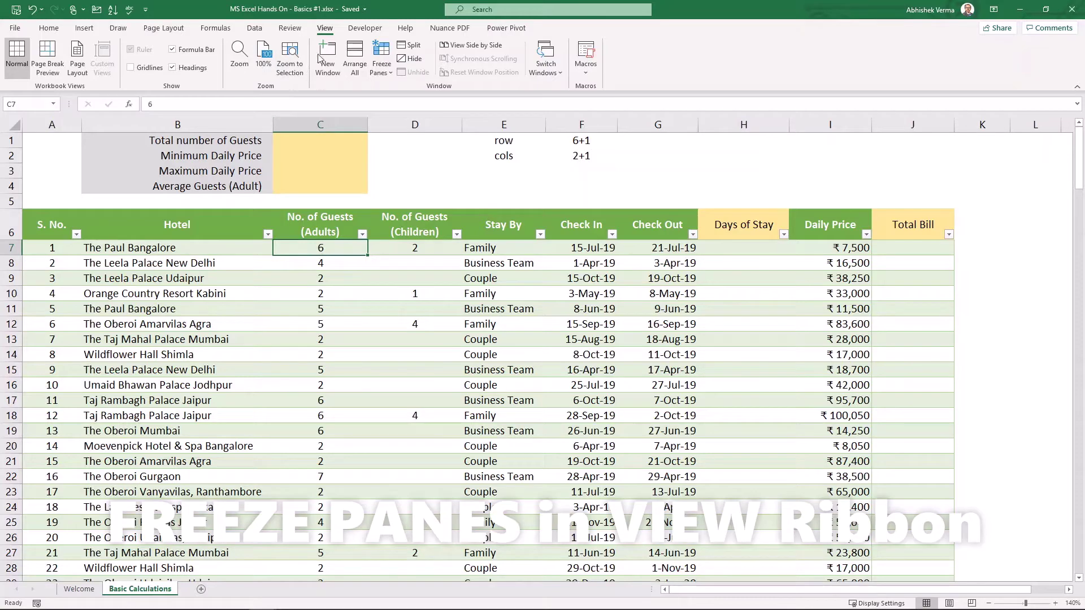
click(380, 65)
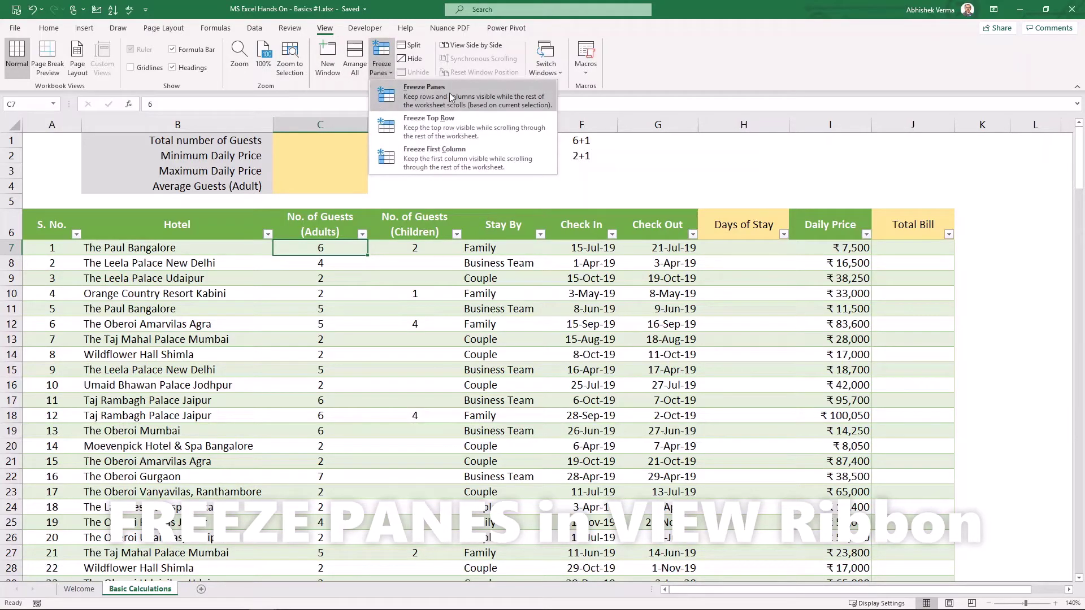
click(452, 97)
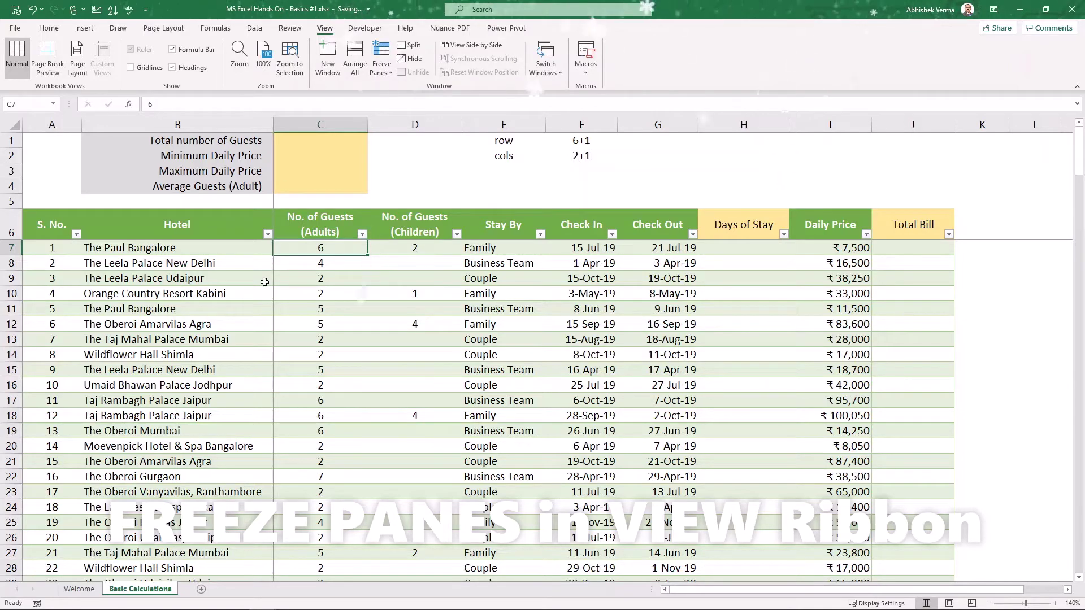
- Scroll down and right through the bookings to confirm the headers stay frozen, returning to B6
key(Page_Down)
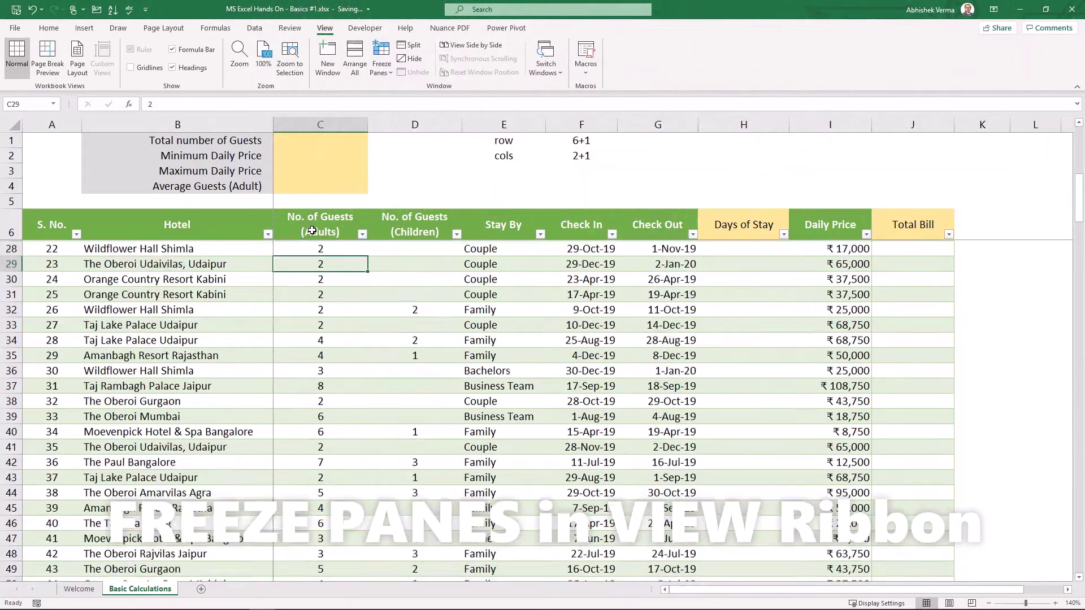
key(Page_Down)
key(Page_Down)
key(Right)
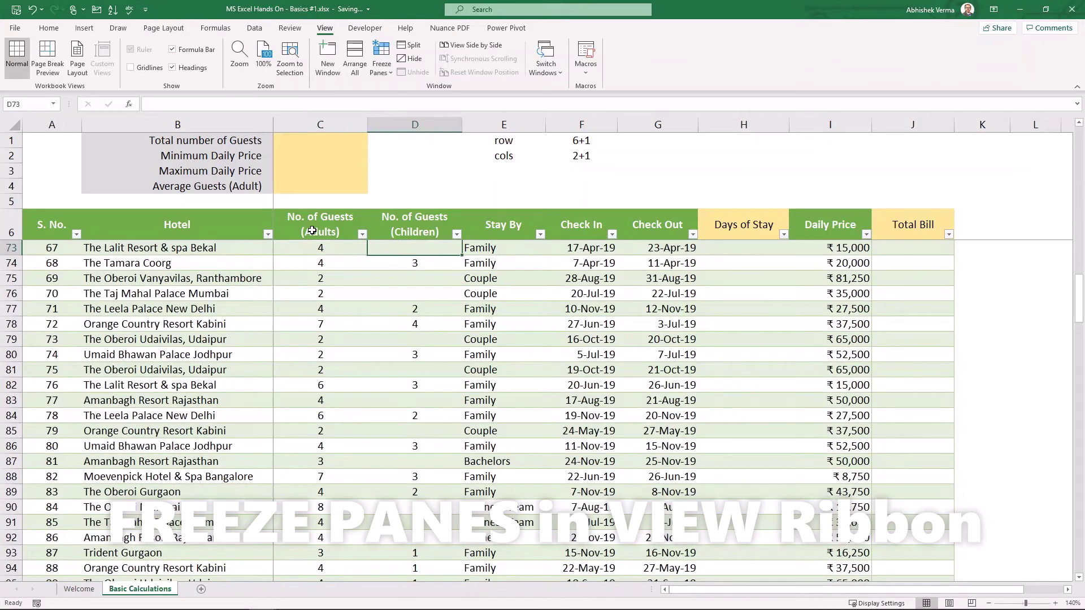
key(Right)
key(Right)
key(Right)
key(Right)
key(Right)
key(Right)
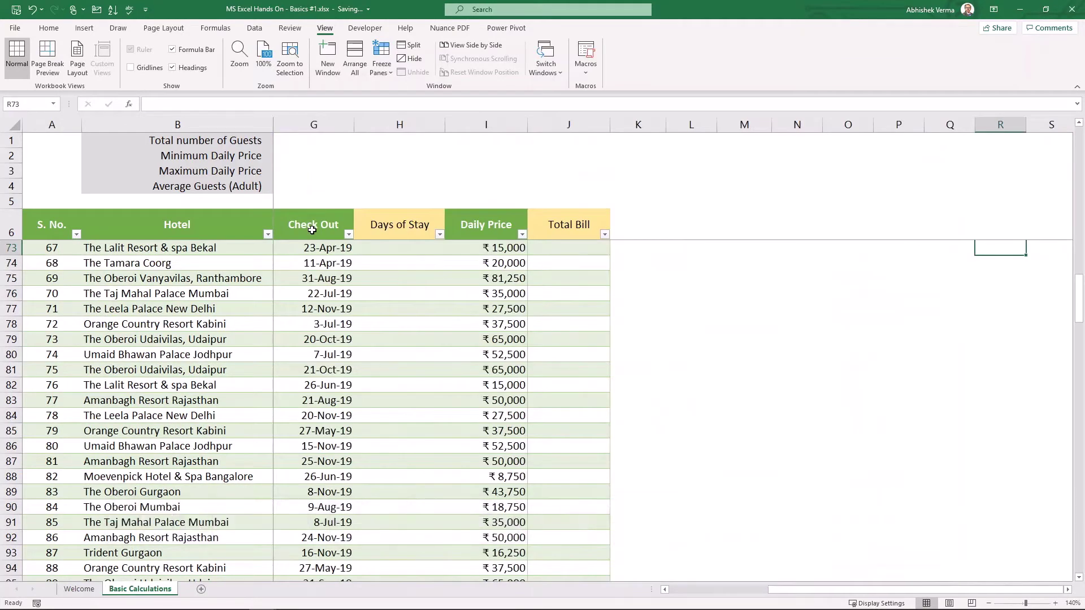
key(Left)
key(Left)
key(Left)
key(Left)
key(Left)
key(Left)
key(Left)
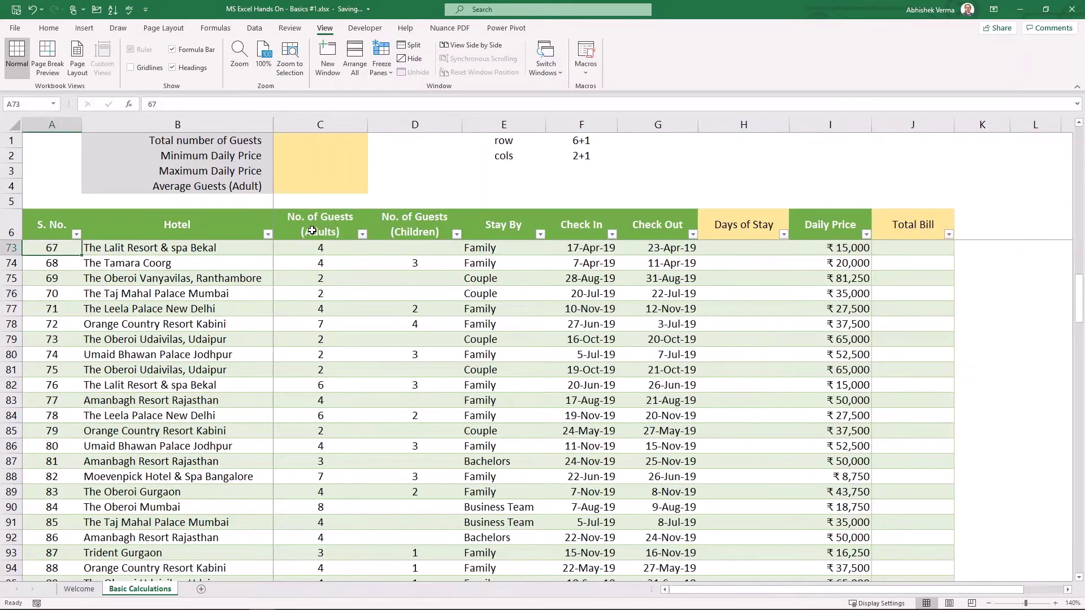
click(238, 220)
scroll(237, 221, up, 20)
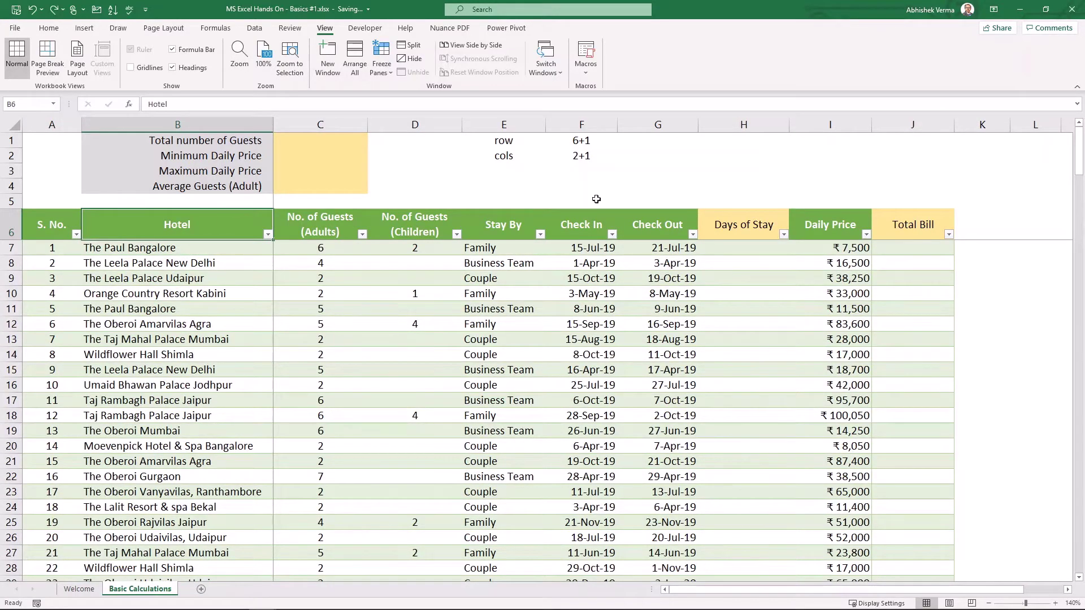
drag(536, 140, 581, 170)
key(Delete)
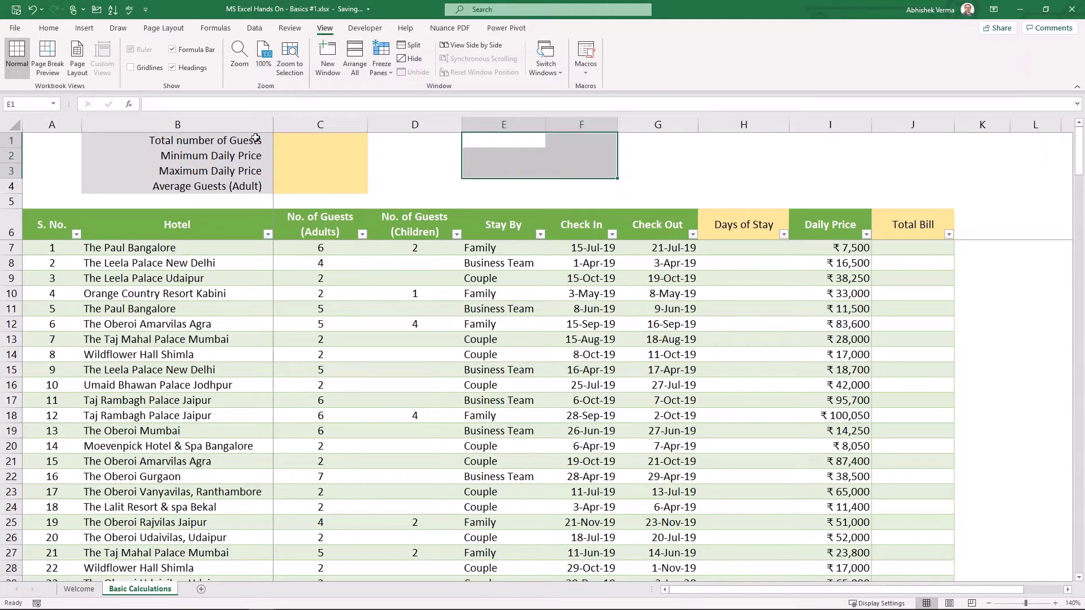
click(215, 141)
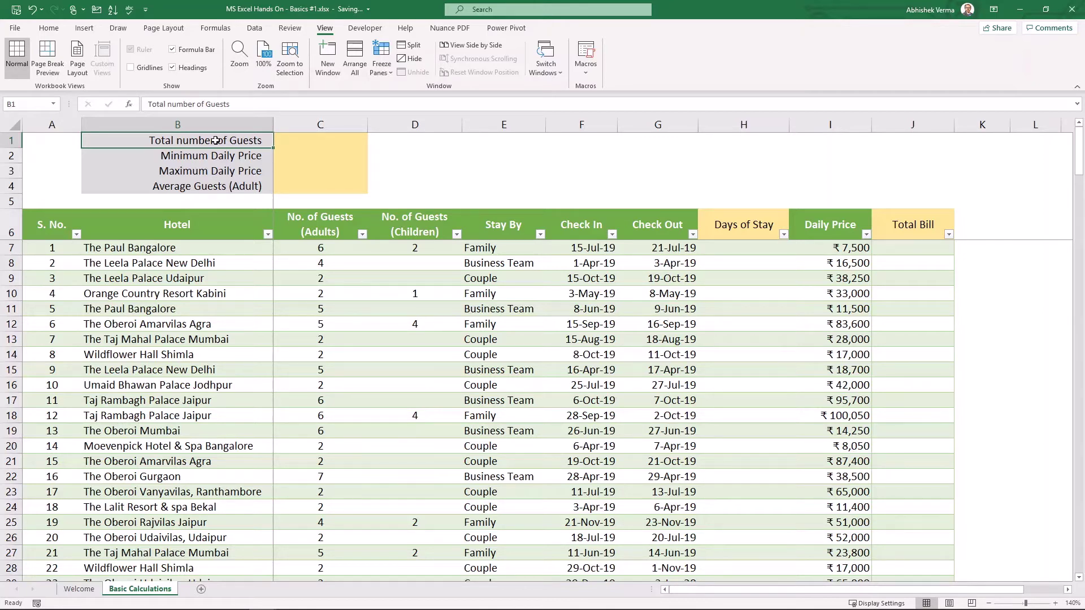
- Enter =SUM(C7:D206) in C1 to total adult and children guests, giving 919
click(304, 138)
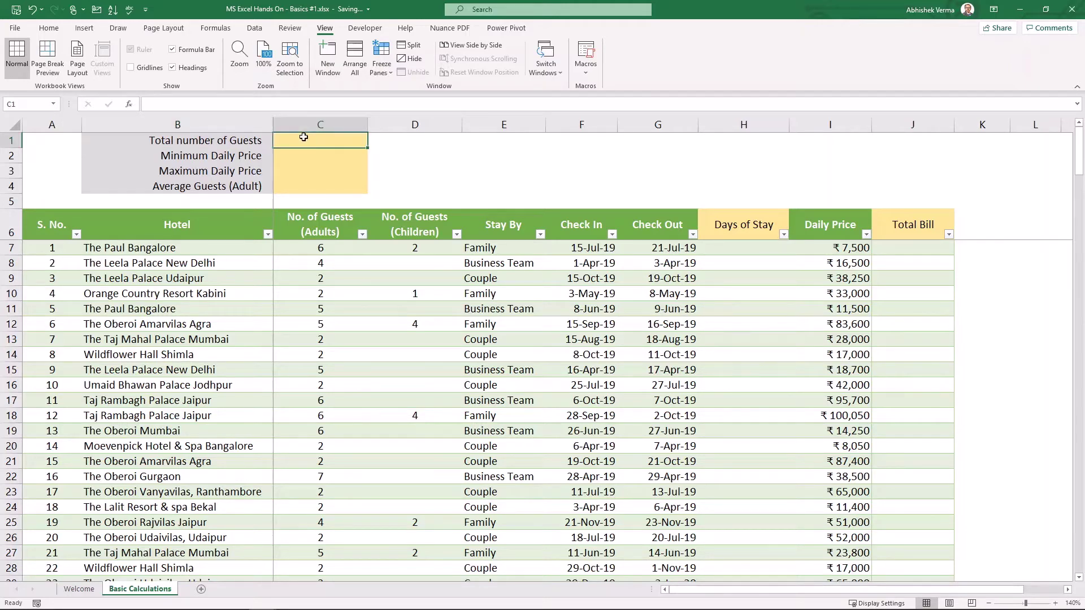
text(SUM)
key(ctrl+Return)
text(=sum)
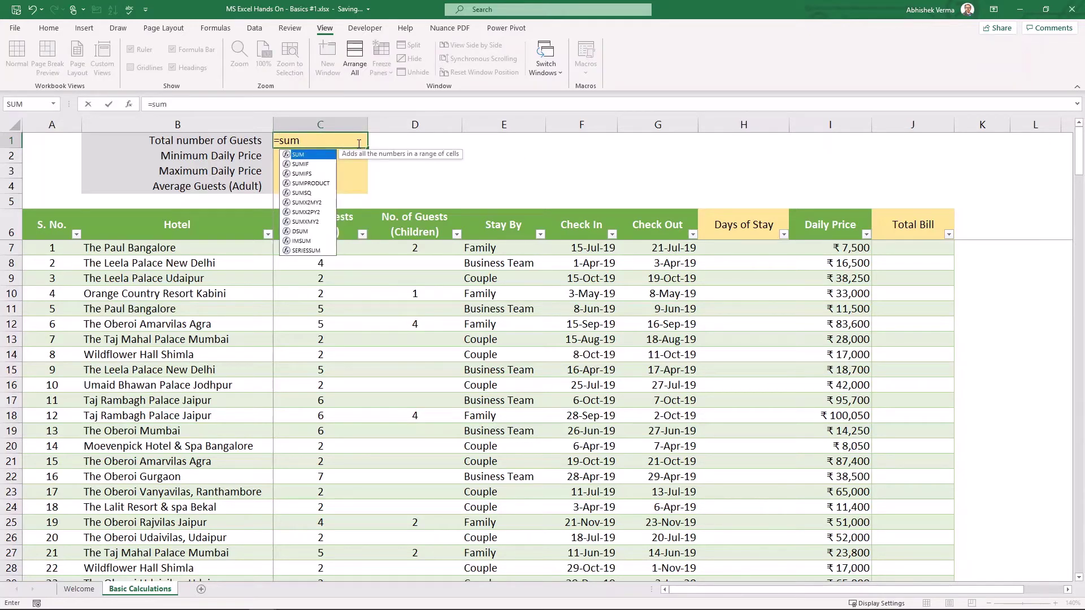
text(()
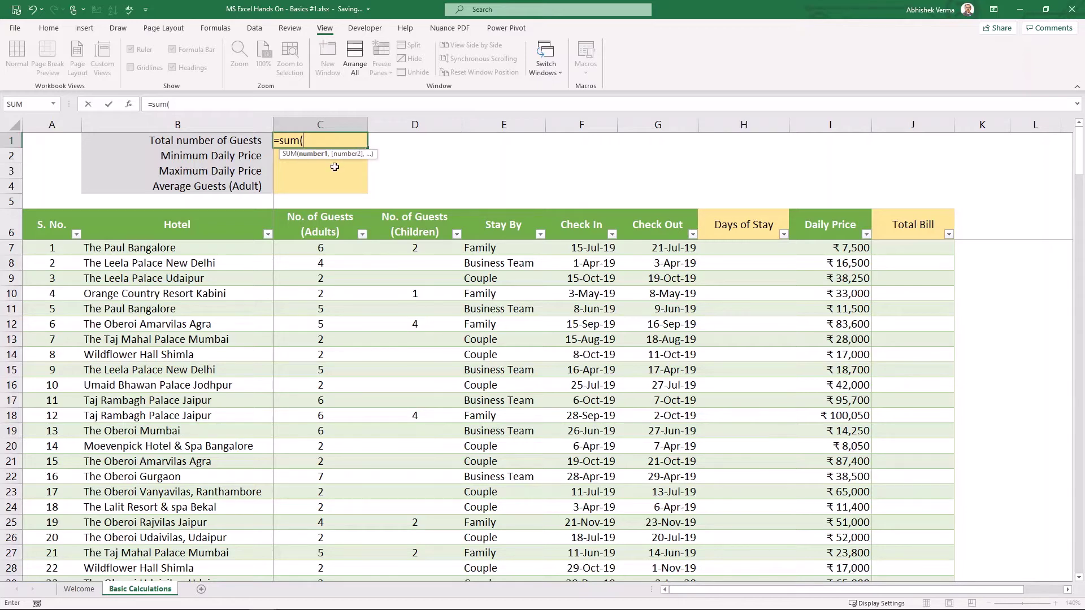
click(310, 248)
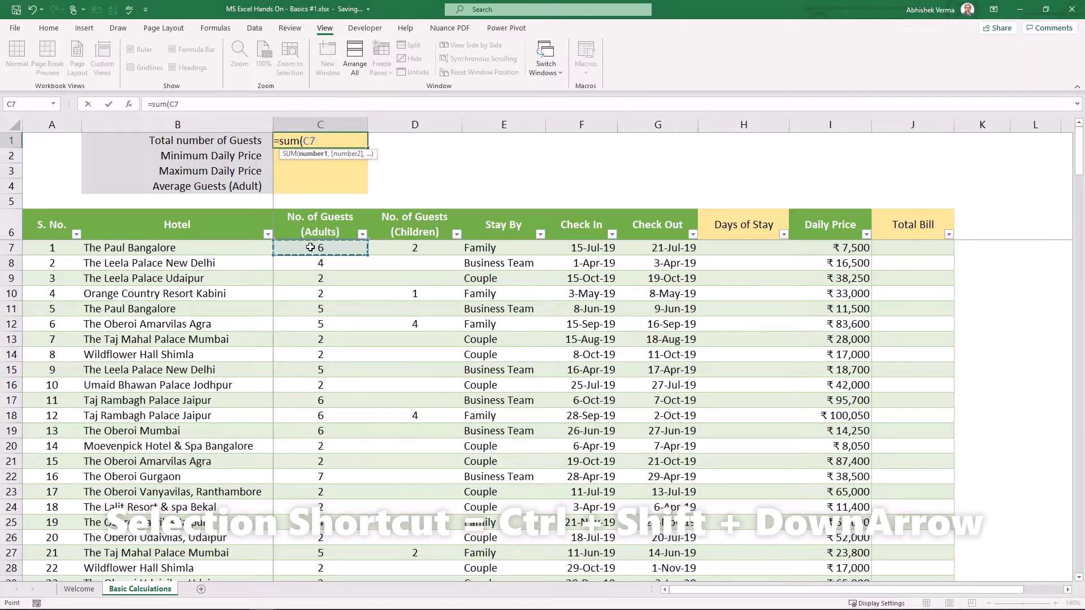
key(ctrl+shift+Down)
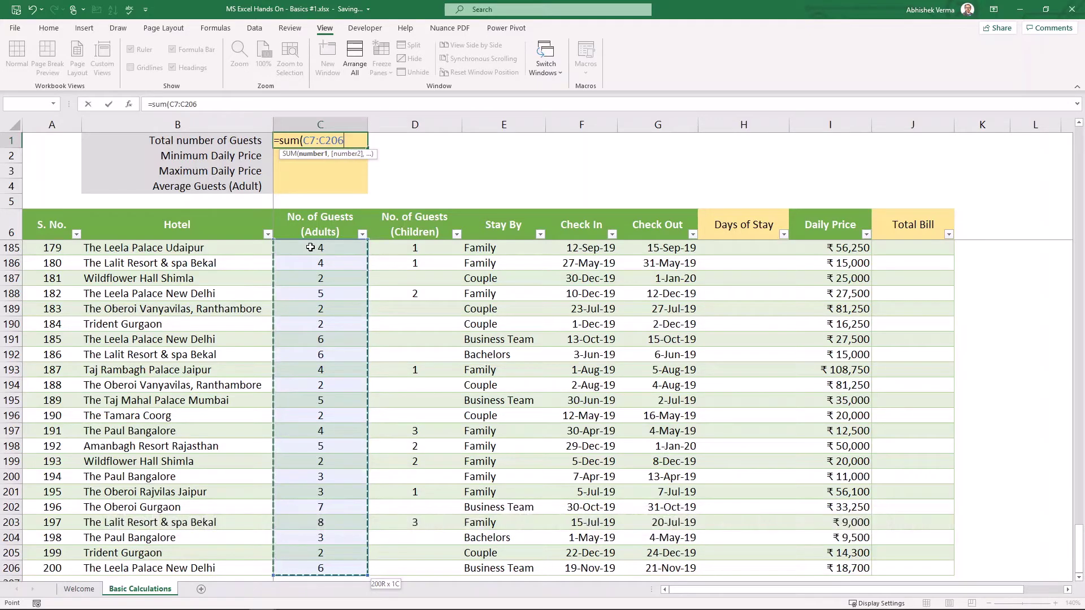
key(shift+Right)
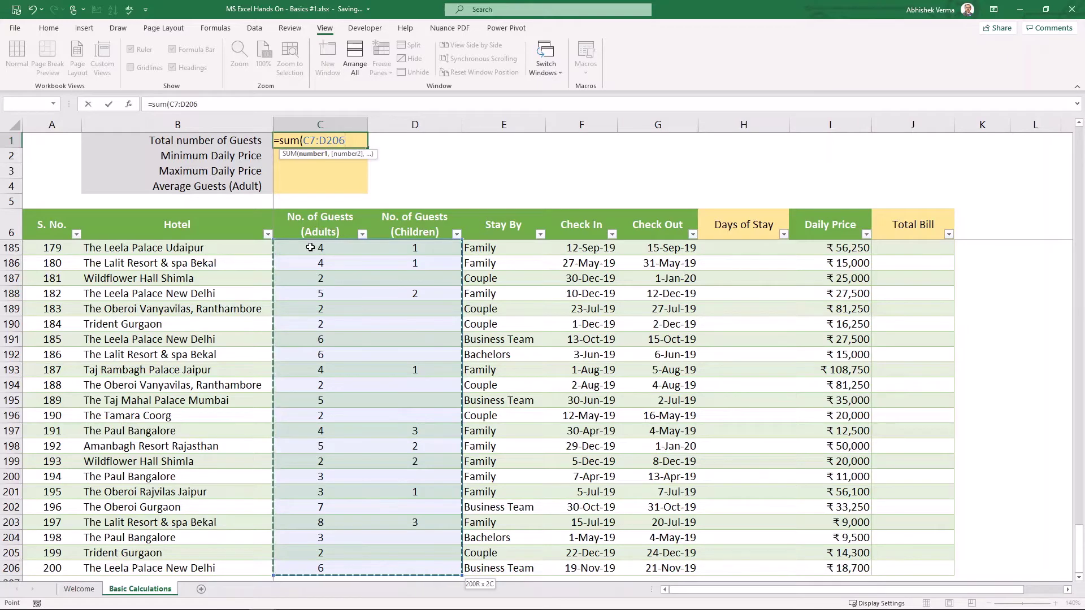
text())
key(Return)
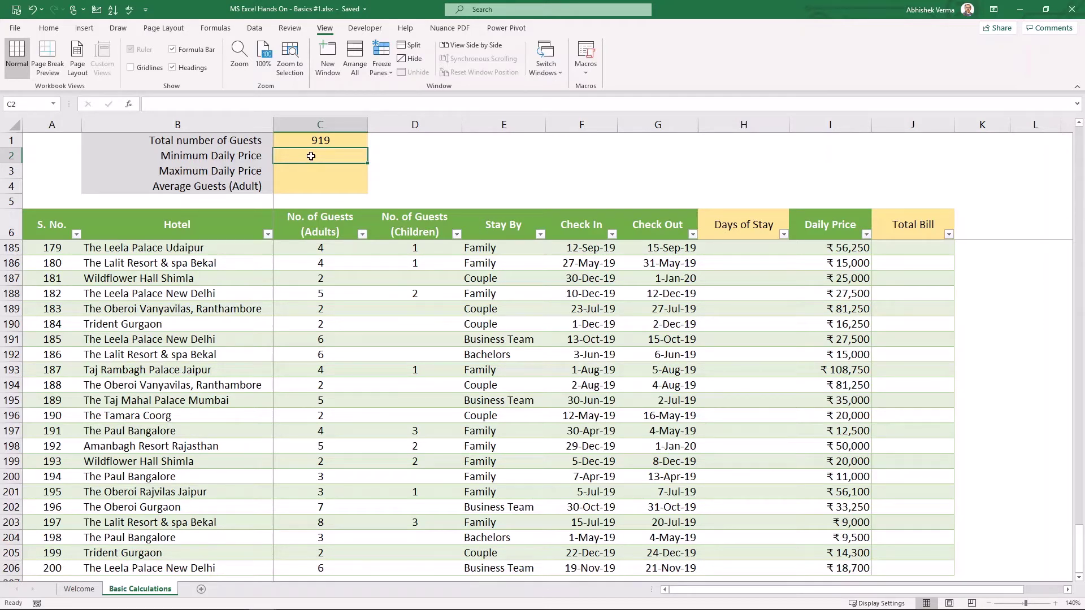
- Enter =MIN(I7:I206) in C2 for the lowest daily price, ₹7,500
text(=min)
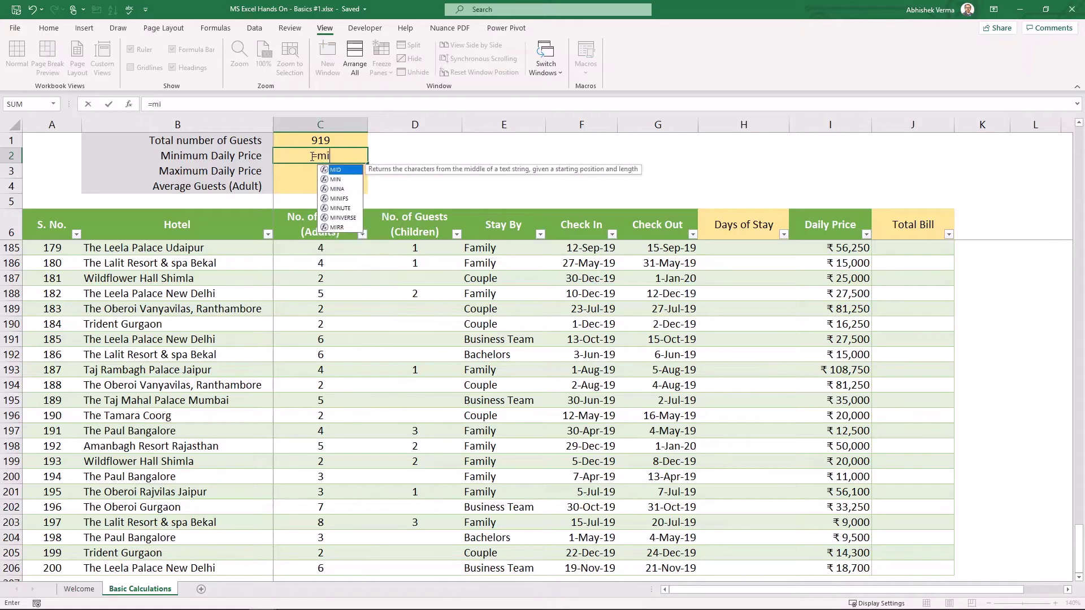
key(Tab)
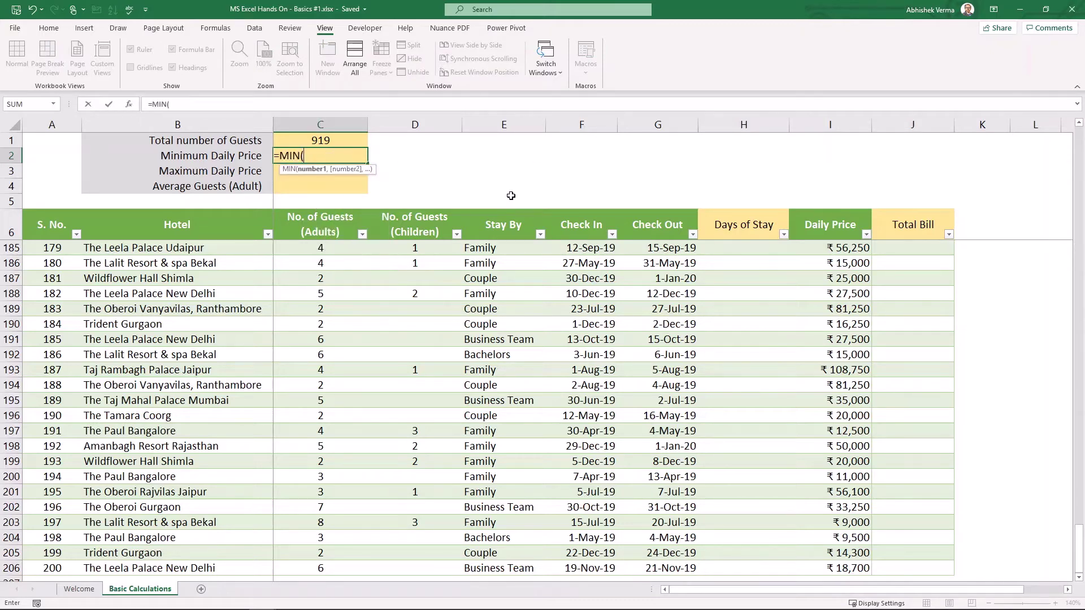
click(811, 221)
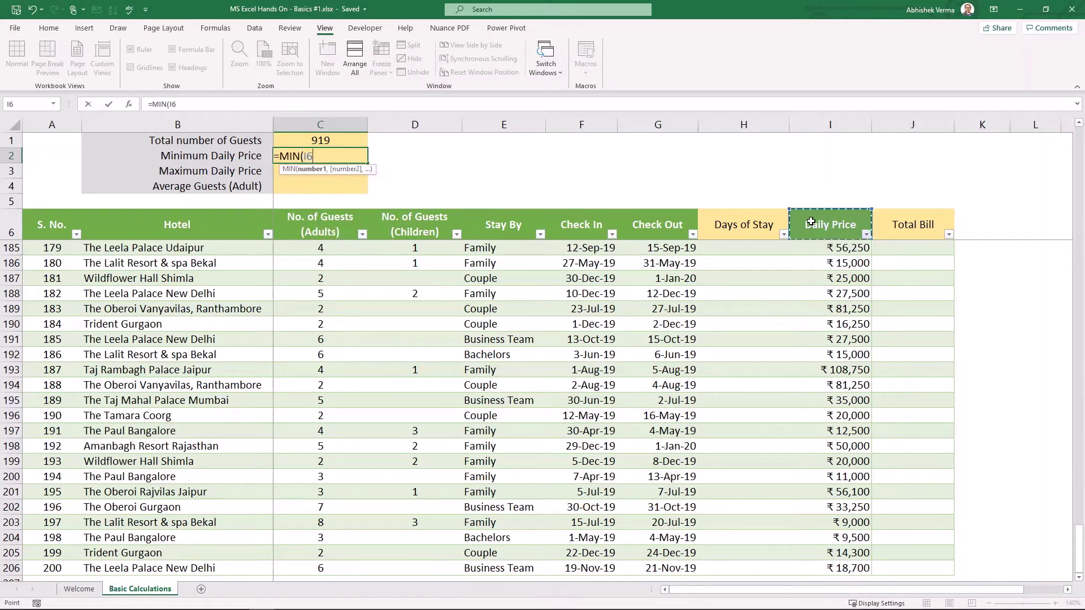
key(Down)
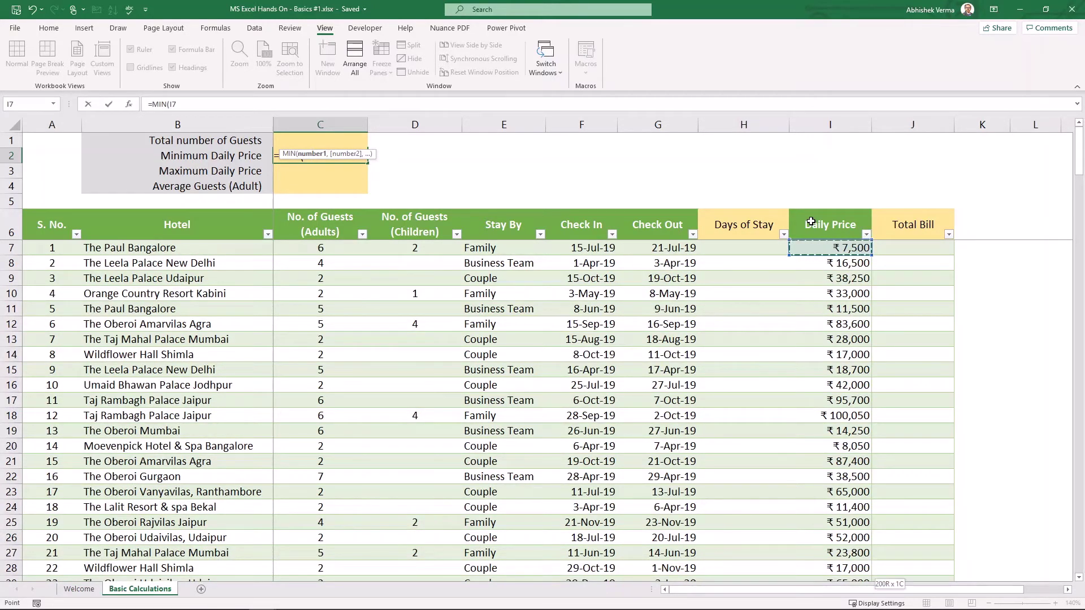
key(ctrl+shift+Down)
text())
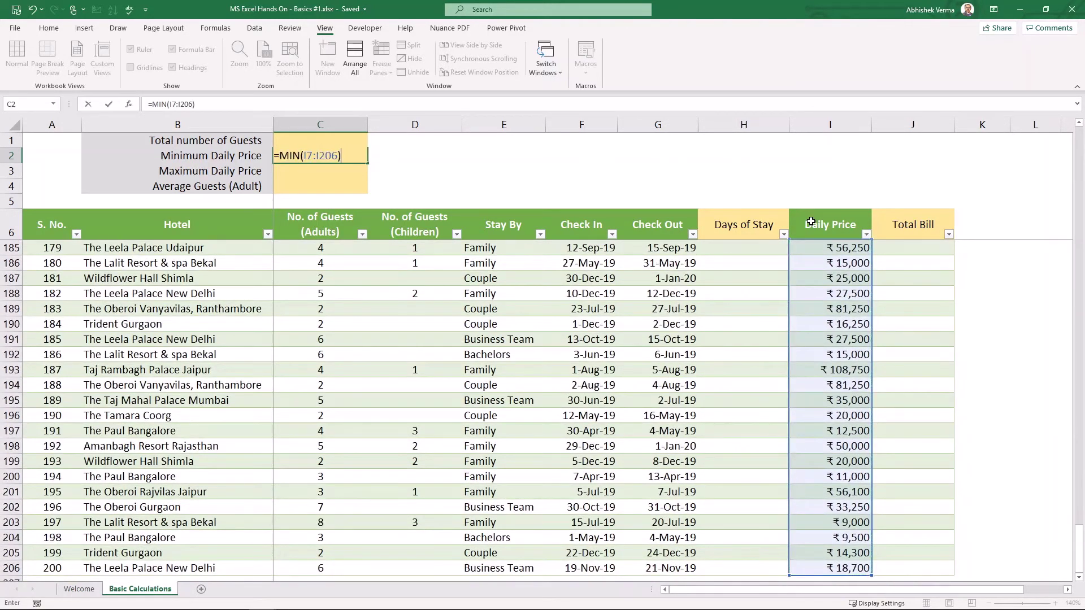
key(Return)
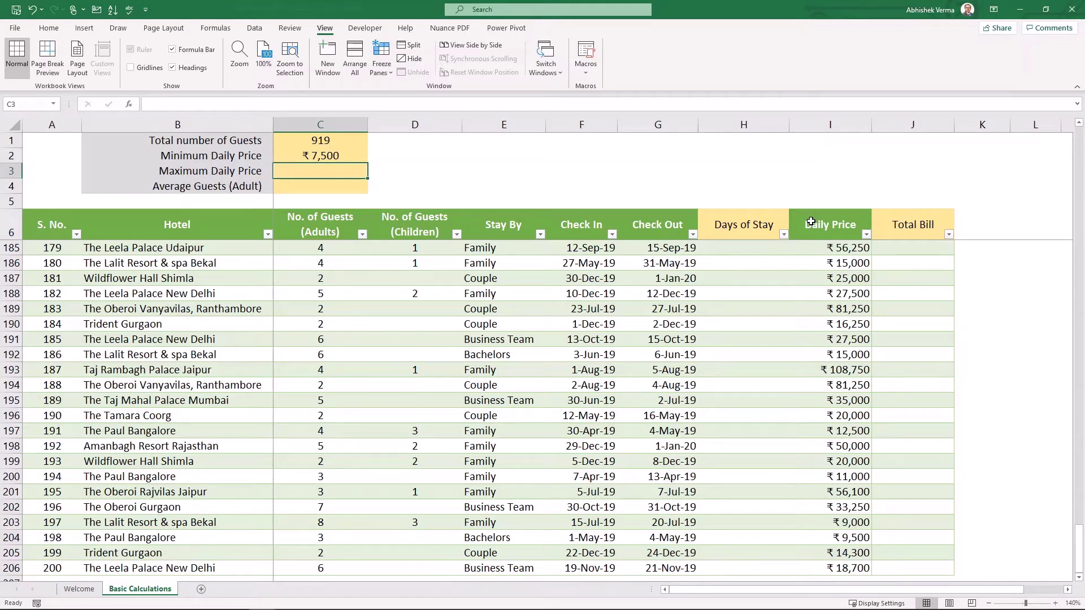
- Enter =MAX(I7:I206) in C3 for the highest daily price, ₹108,750
text(=)
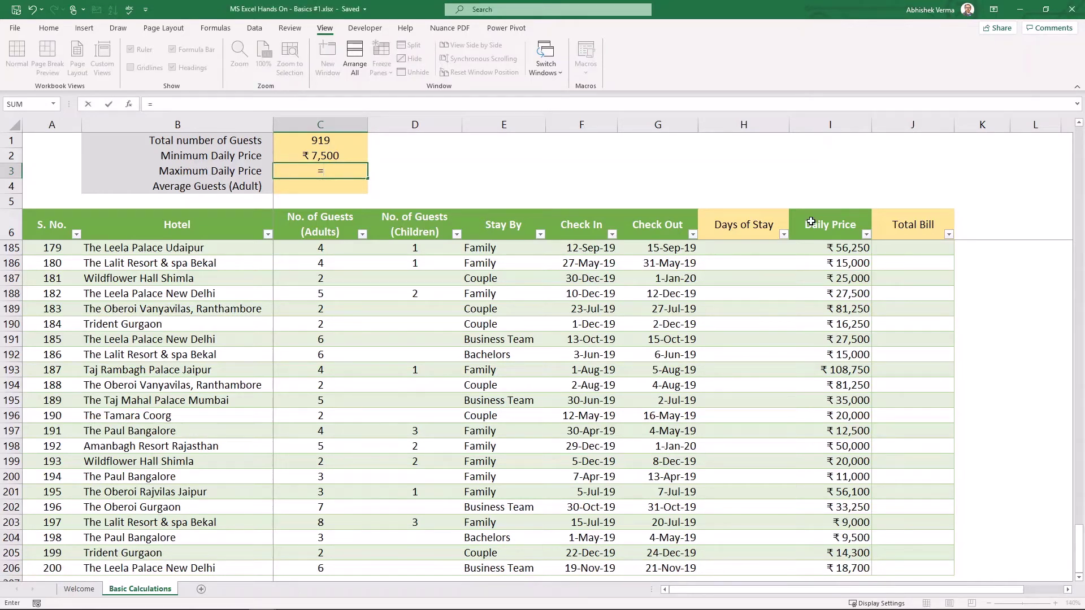
text(max)
key(Tab)
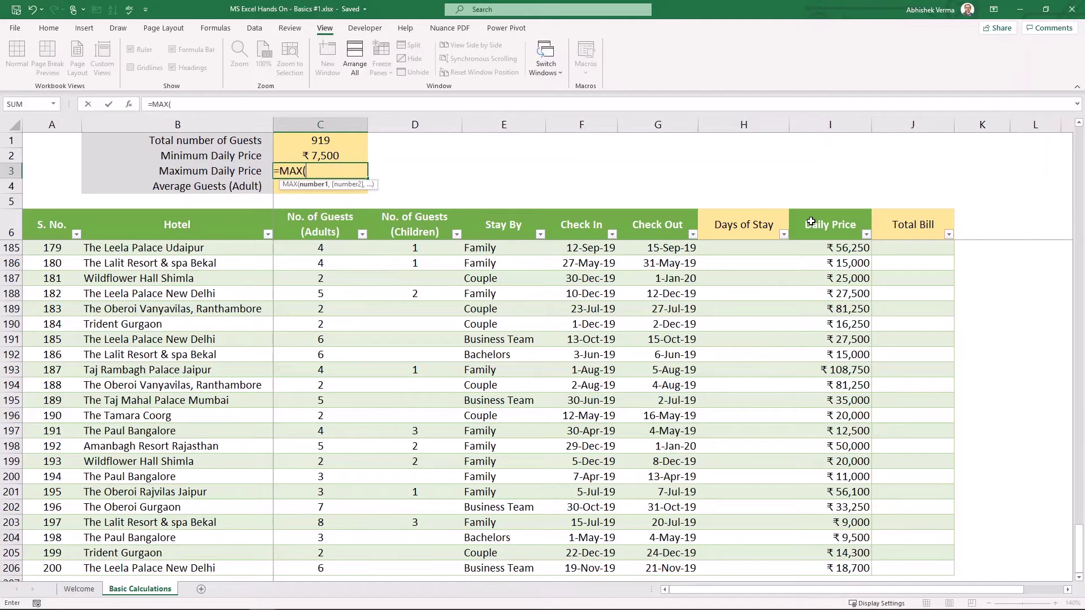
click(815, 222)
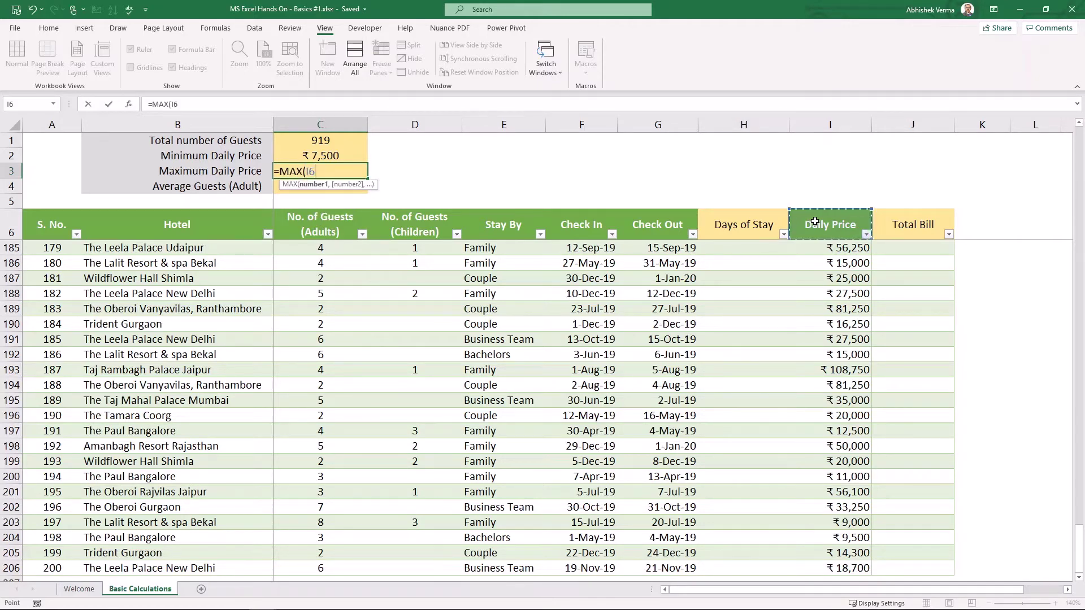
key(Down)
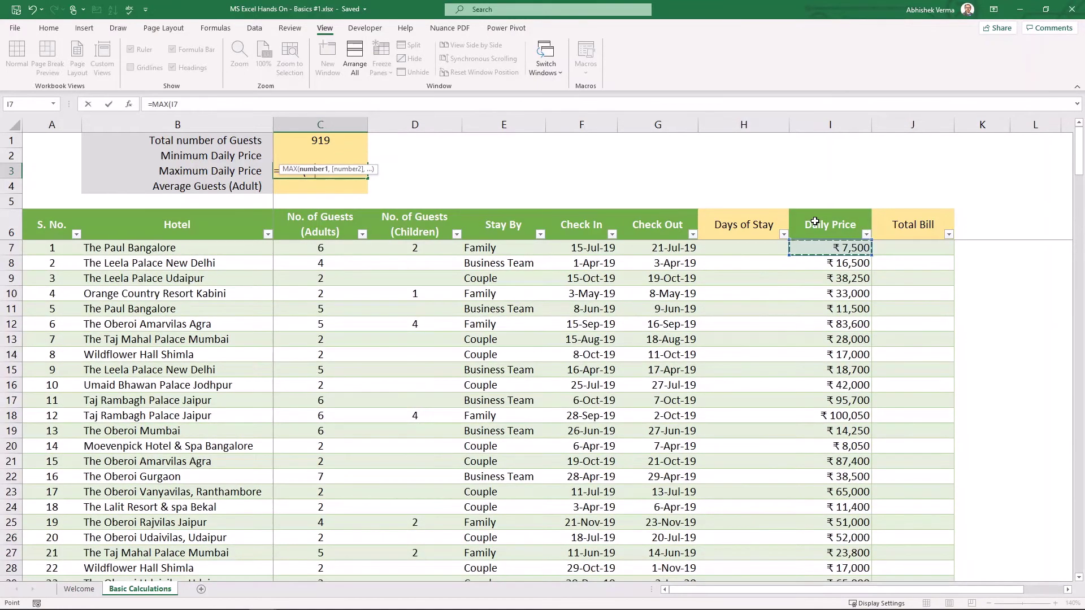
key(ctrl+shift+Down)
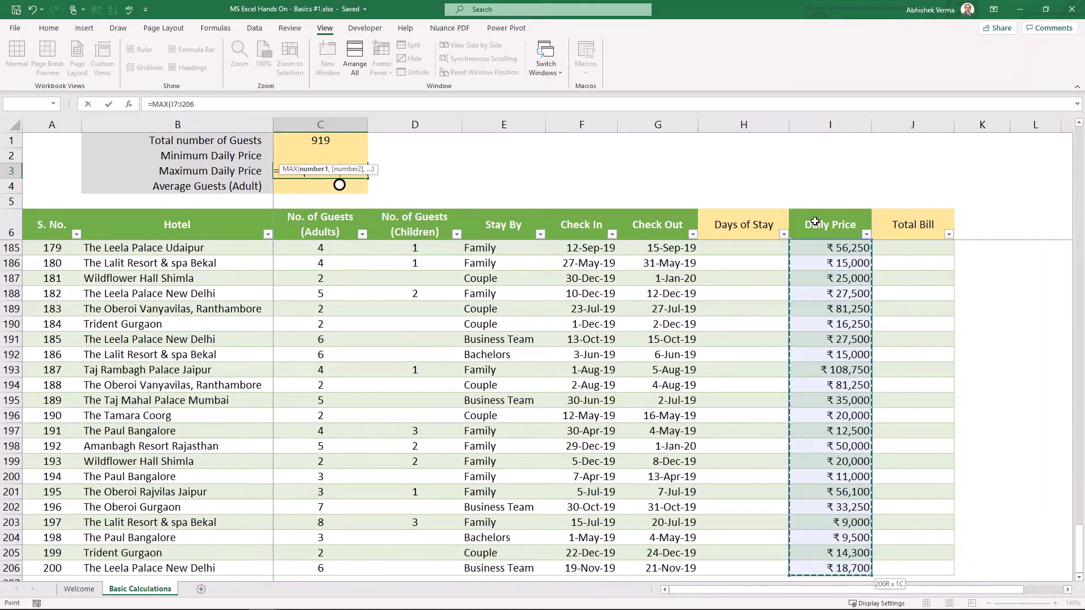
key(Return)
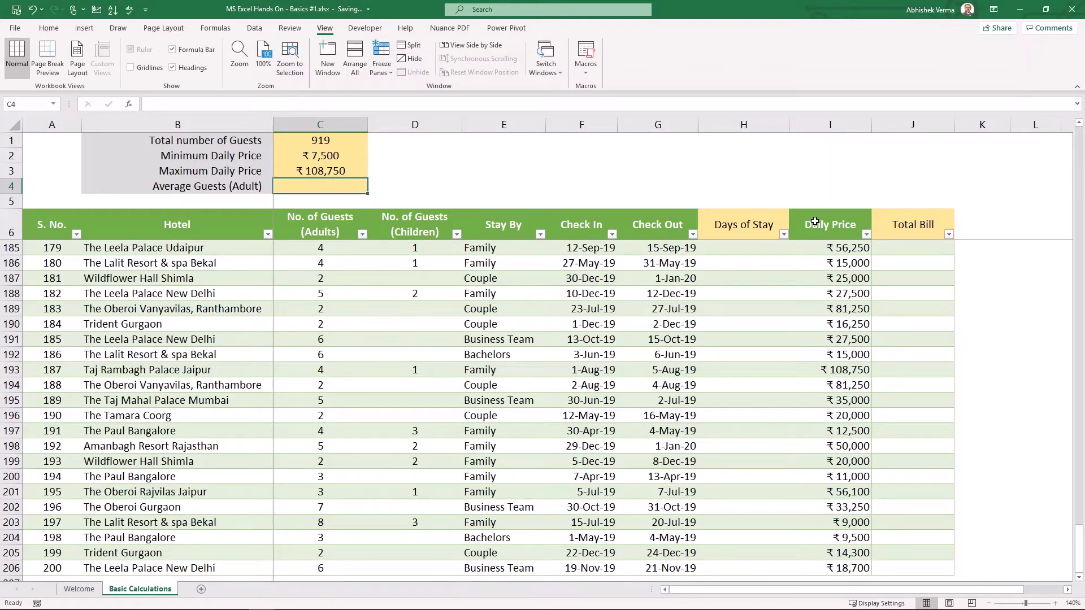
- Enter =AVERAGE(C7:C206) in C4 so Average Guests (Adult) shows 4
click(330, 222)
key(Down)
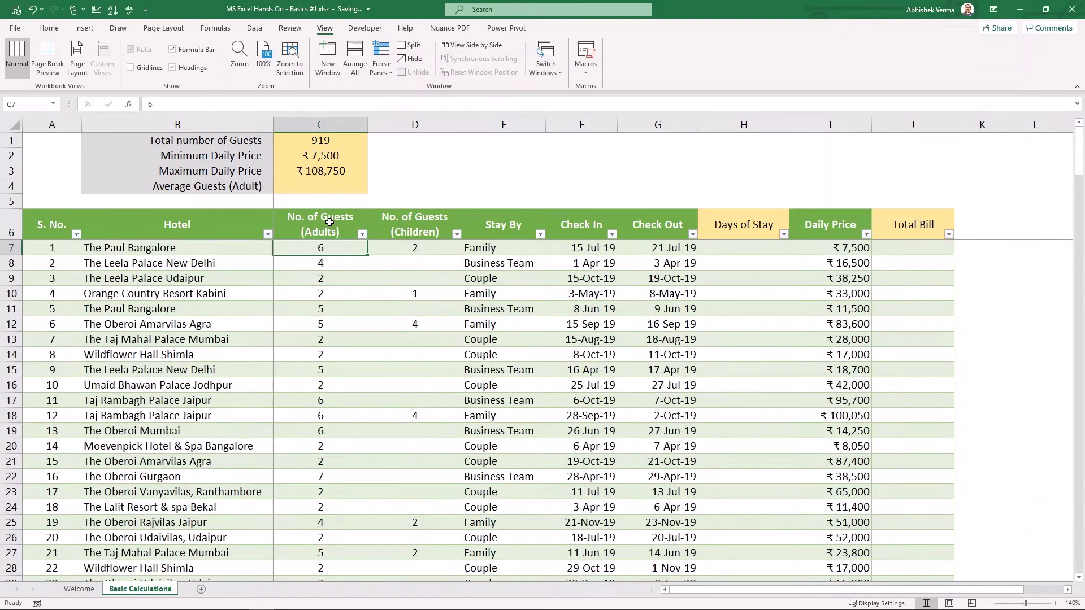
click(330, 222)
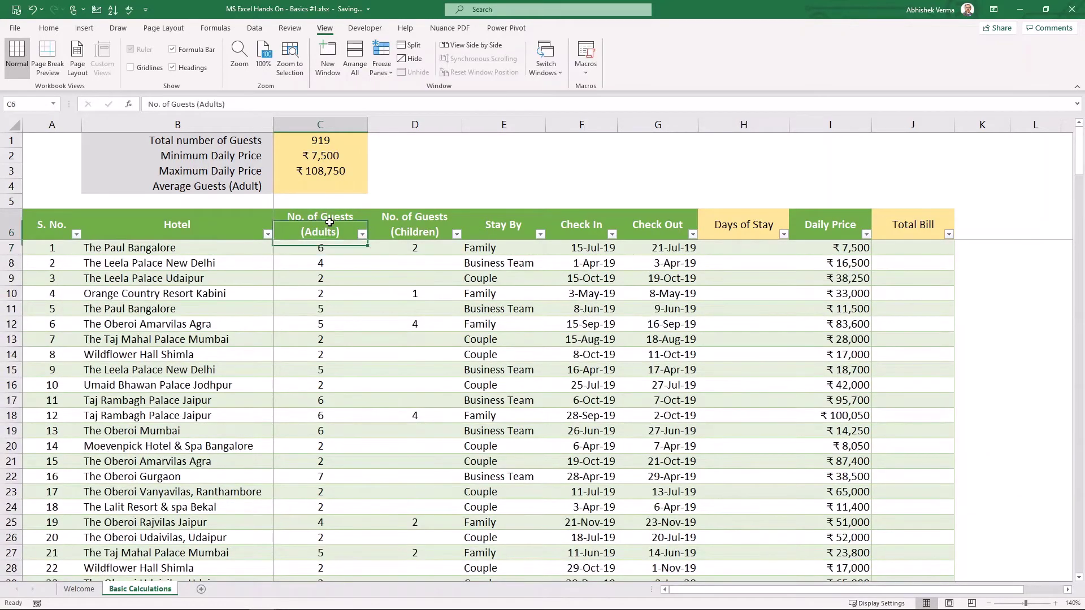
click(323, 186)
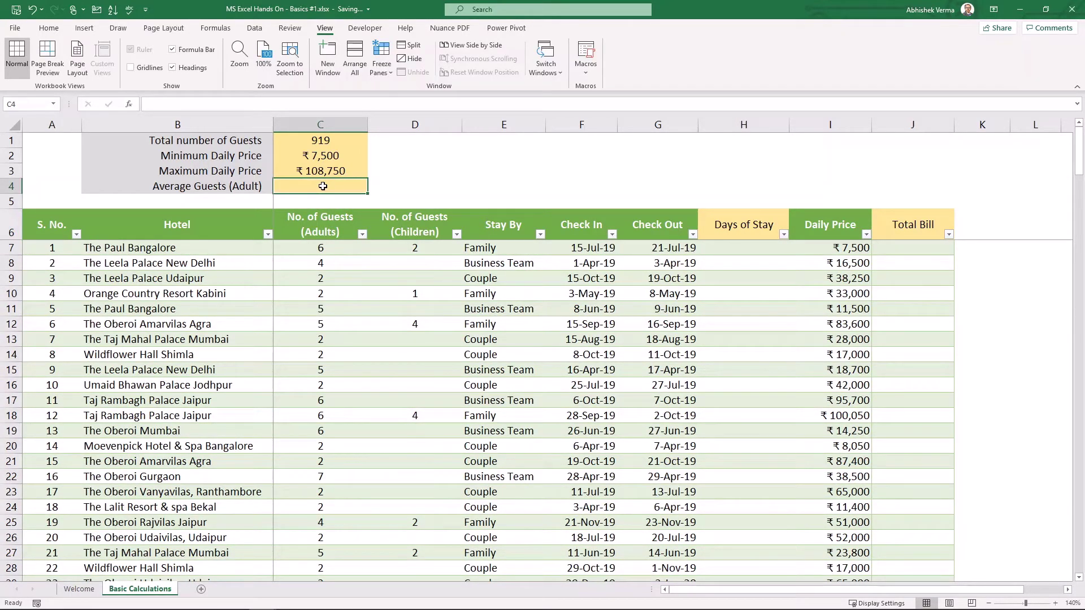
text(=)
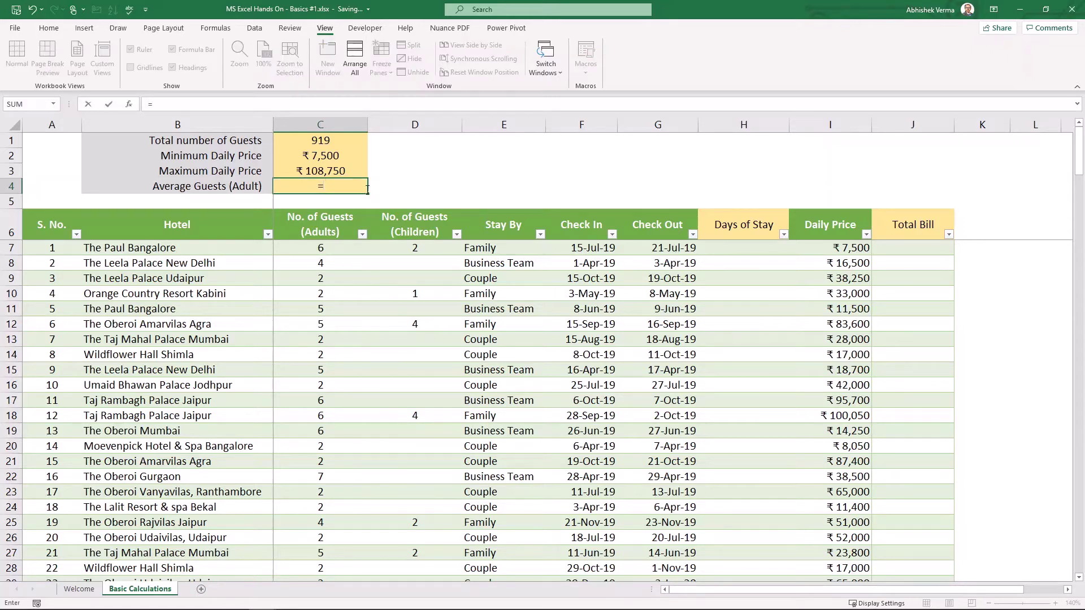
text(av)
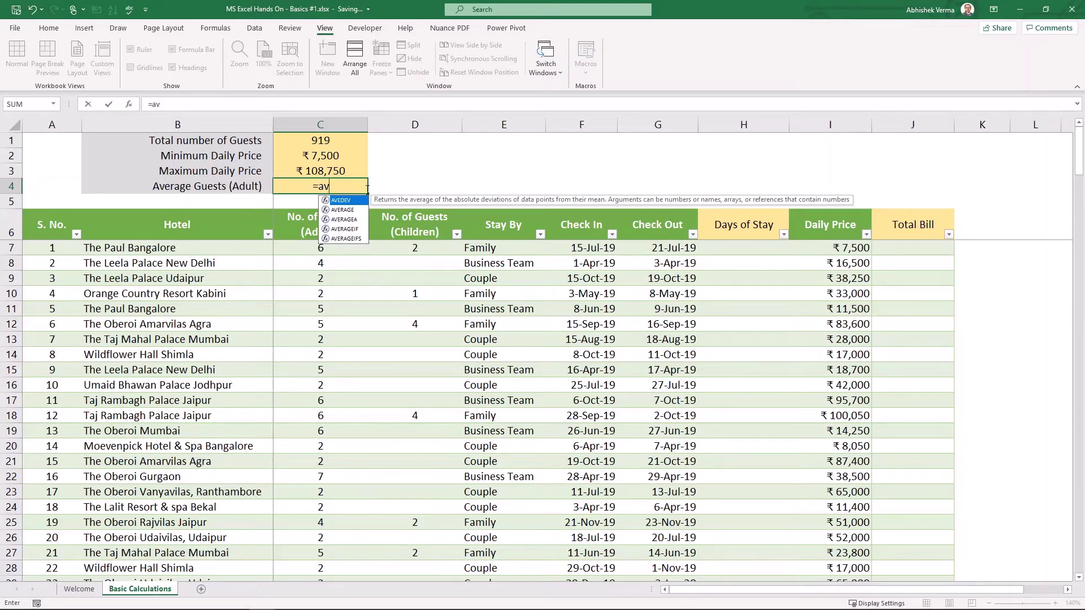
key(Down)
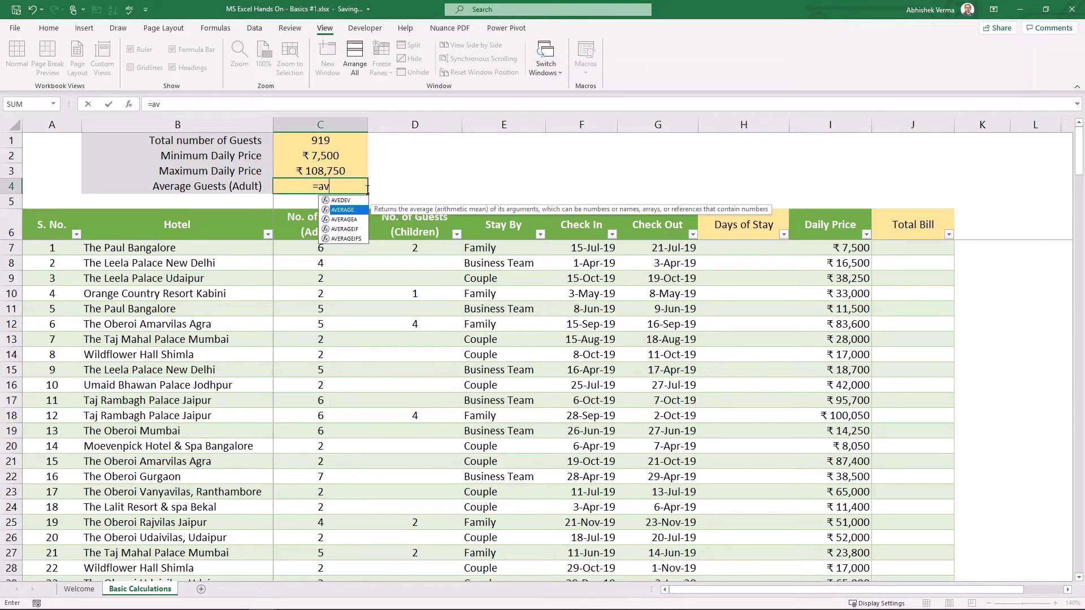
key(Tab)
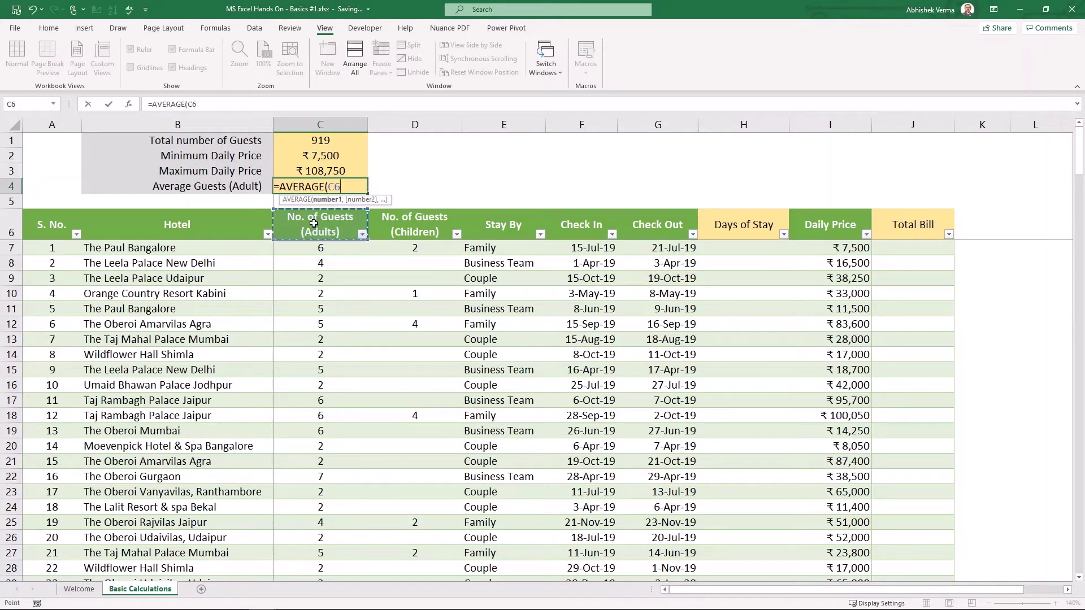
click(320, 248)
key(ctrl+shift+Down)
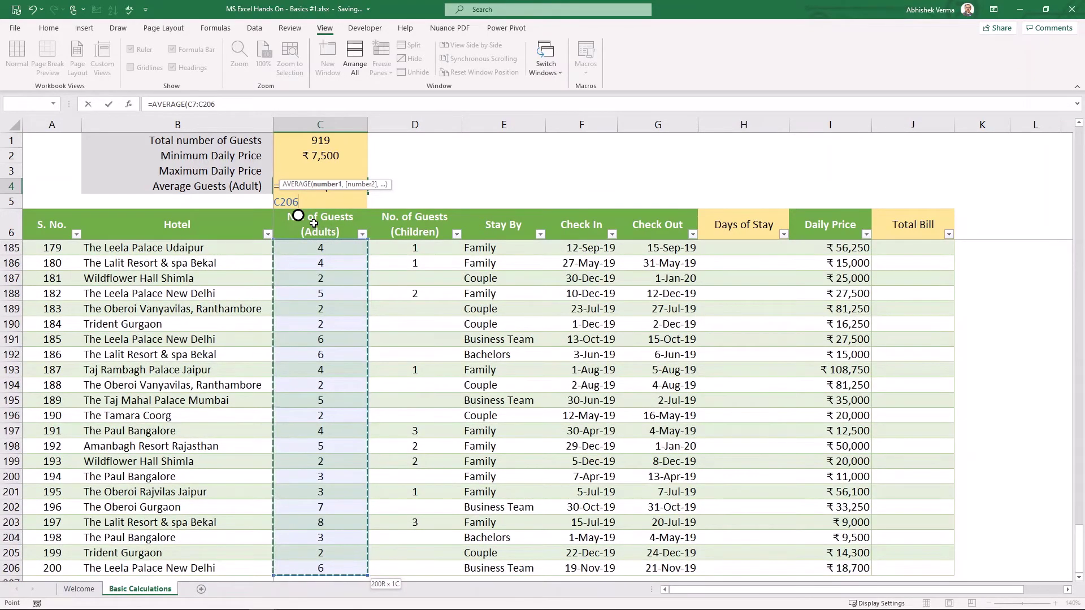
text())
key(Return)
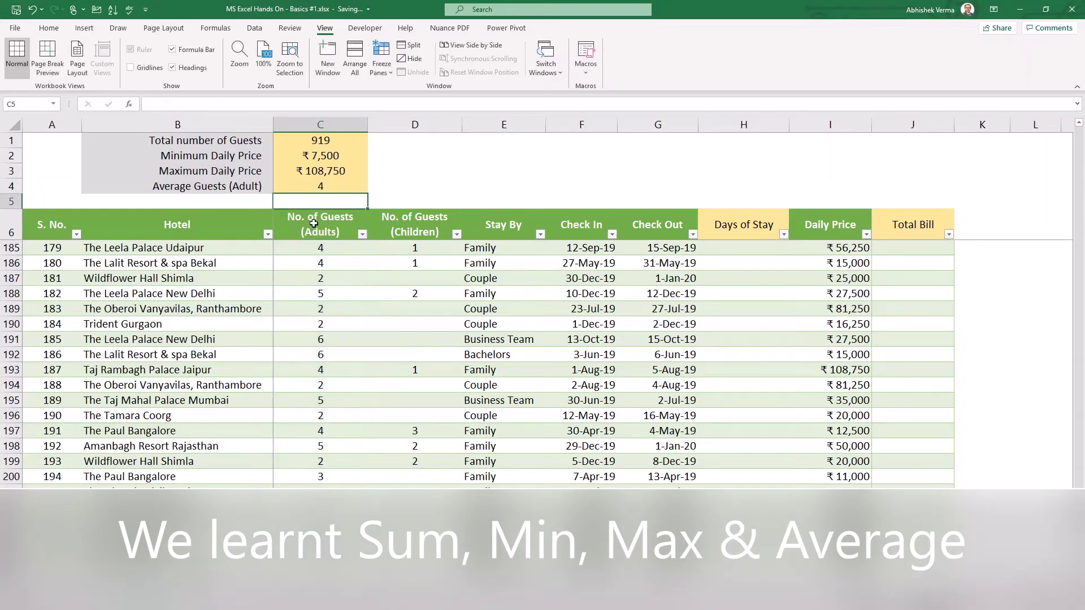
click(314, 224)
scroll(314, 223, up, 20)
scroll(314, 223, up, 2)
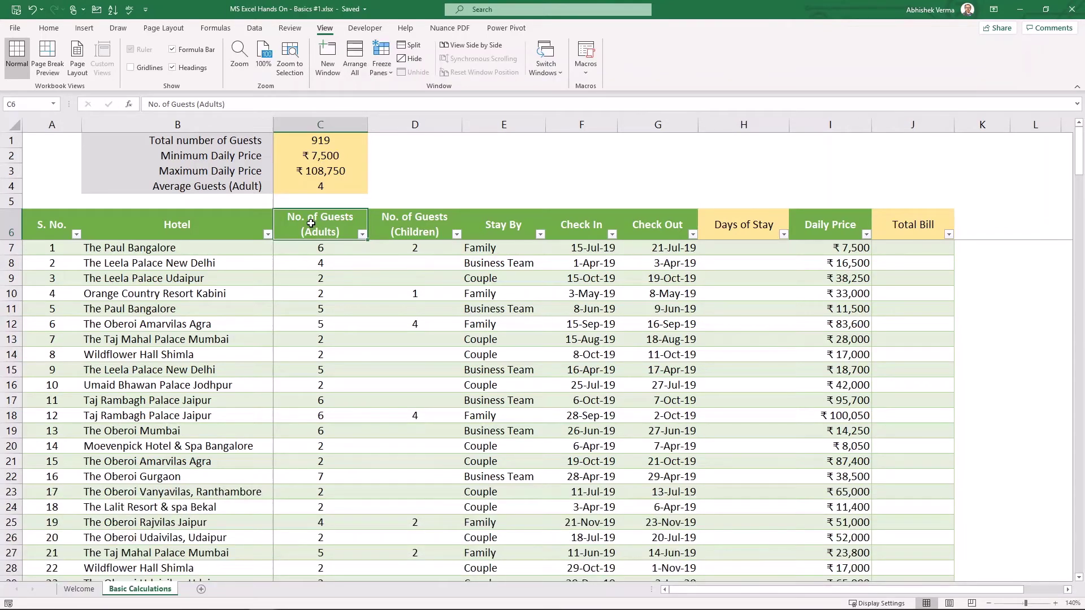
- Enter =G7-F7 in H7 so the first booking's Days of Stay shows 6
click(742, 228)
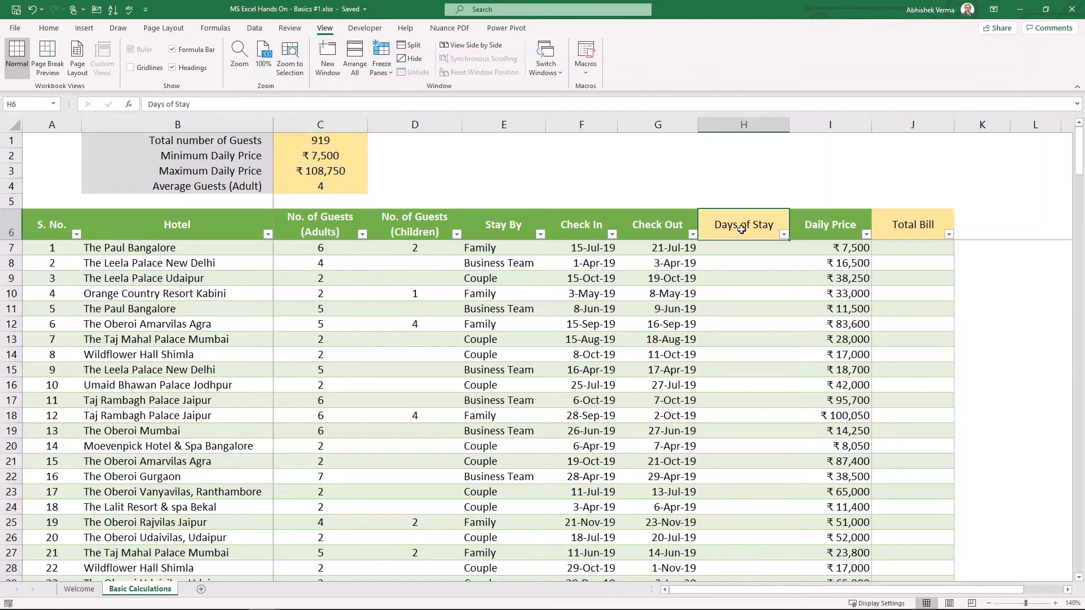
key(Down)
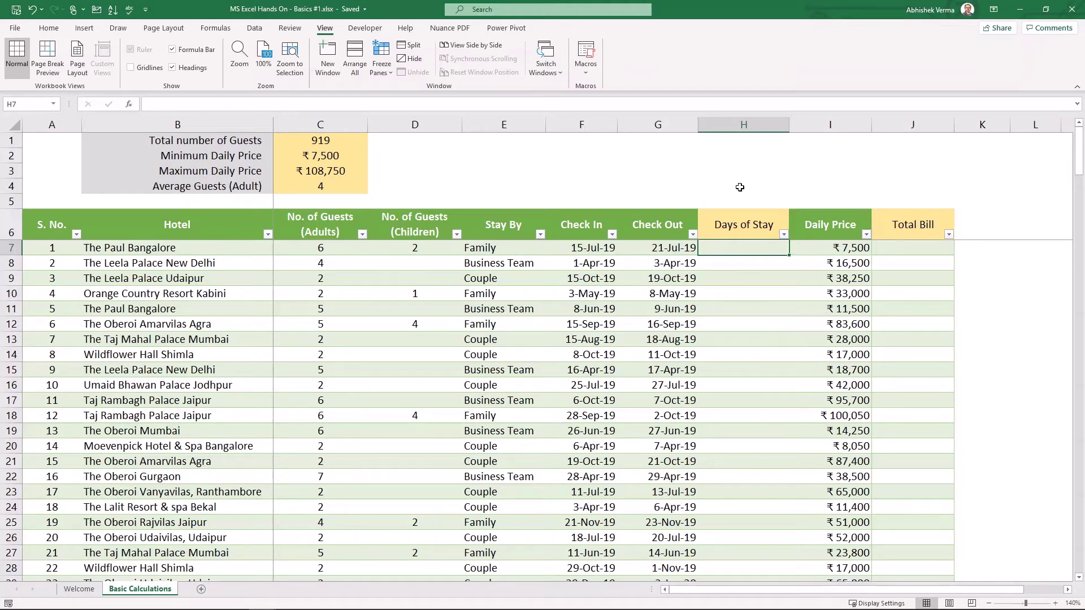
text(=)
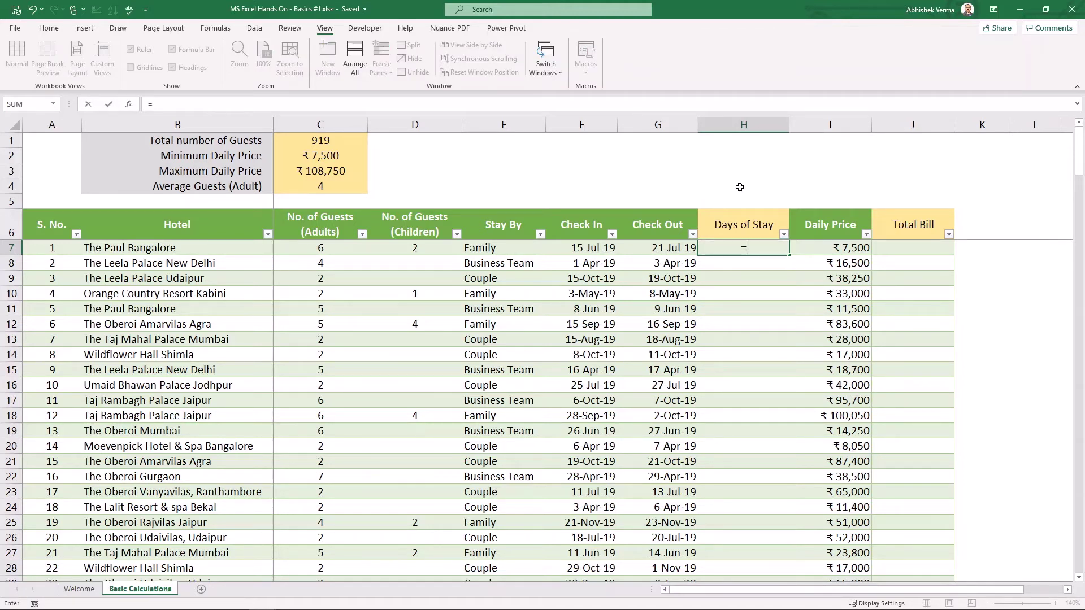
key(Left)
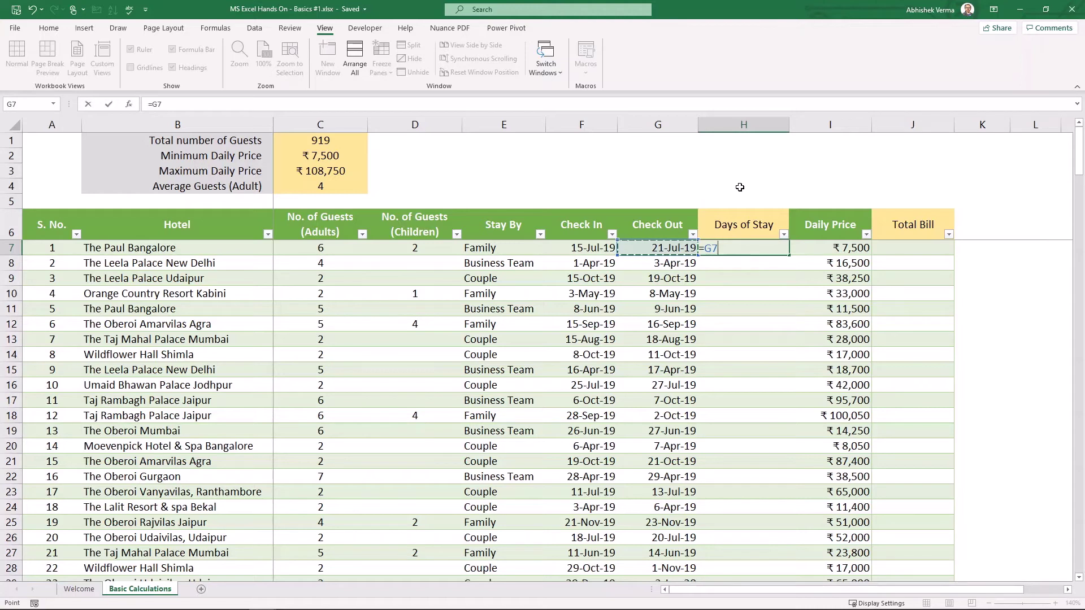
text(-)
click(594, 246)
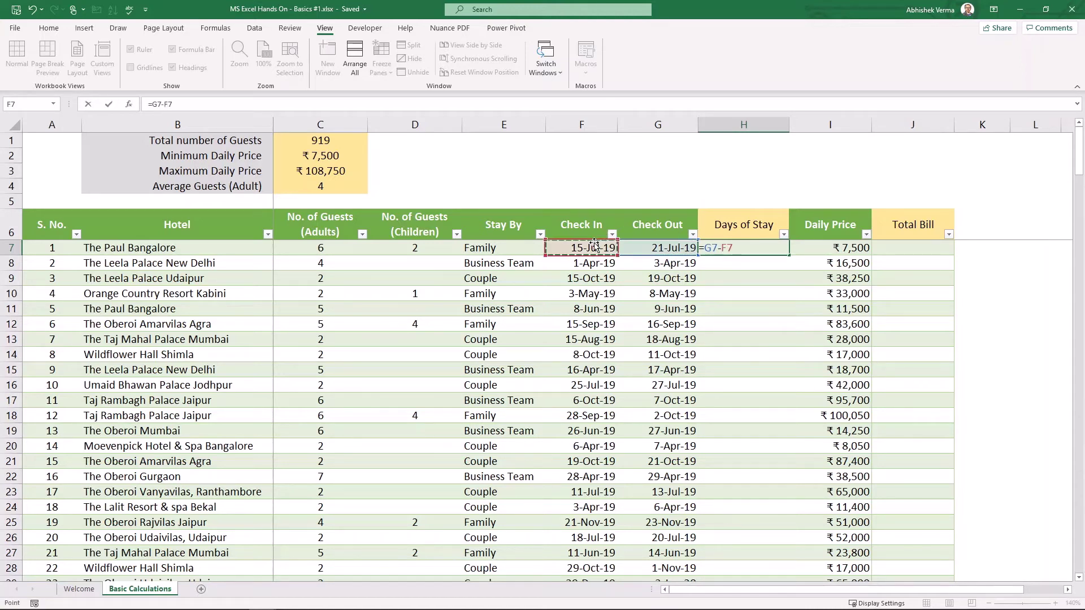
key(Return)
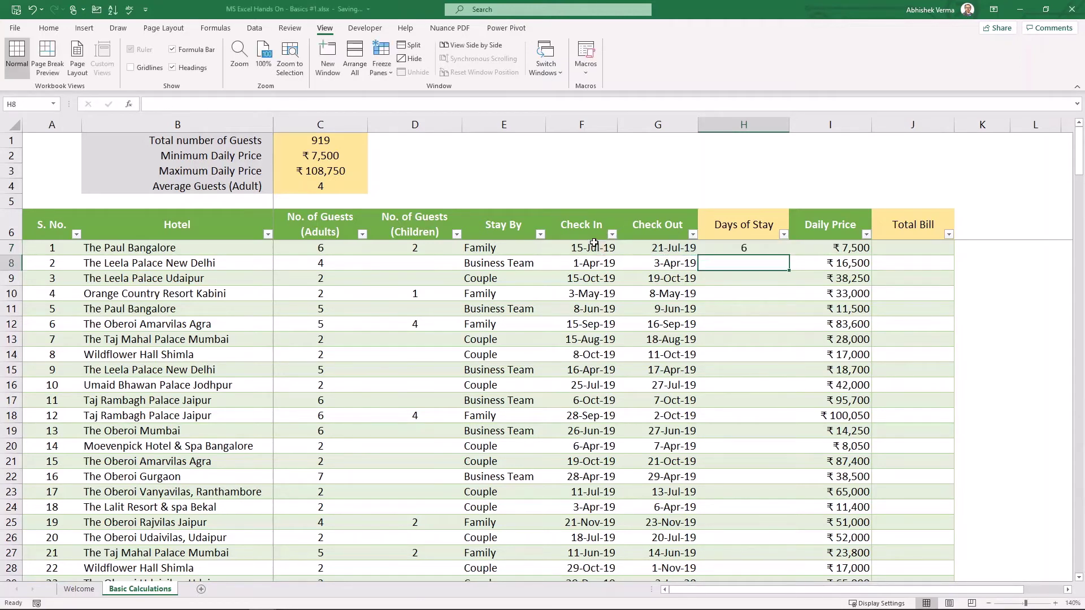
key(Up)
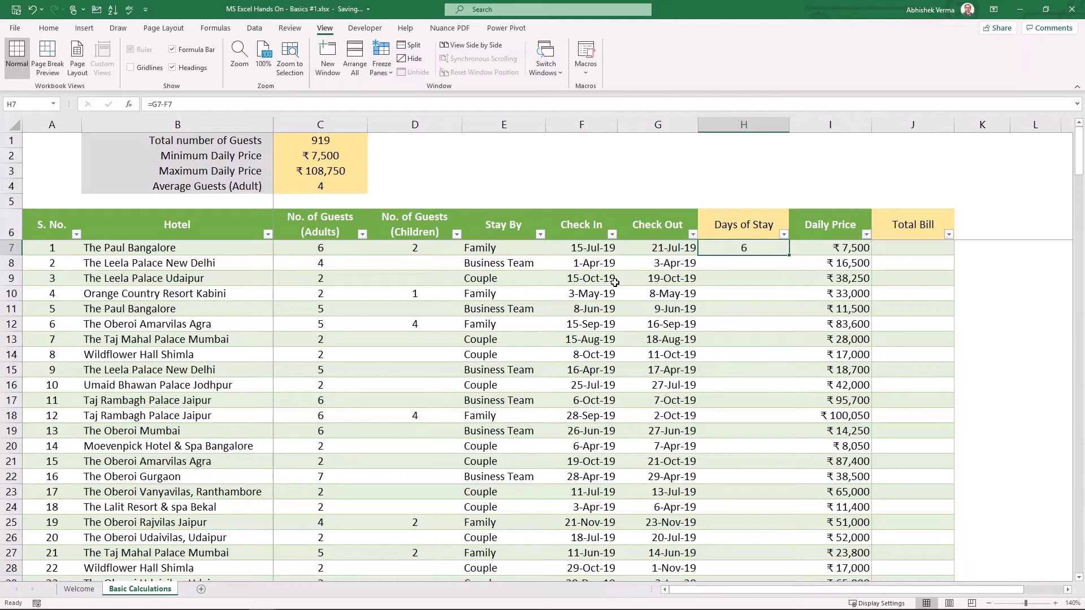
- Copy H7's formula into the whole H7:H206 range, then undo that paste
key(ctrl+c)
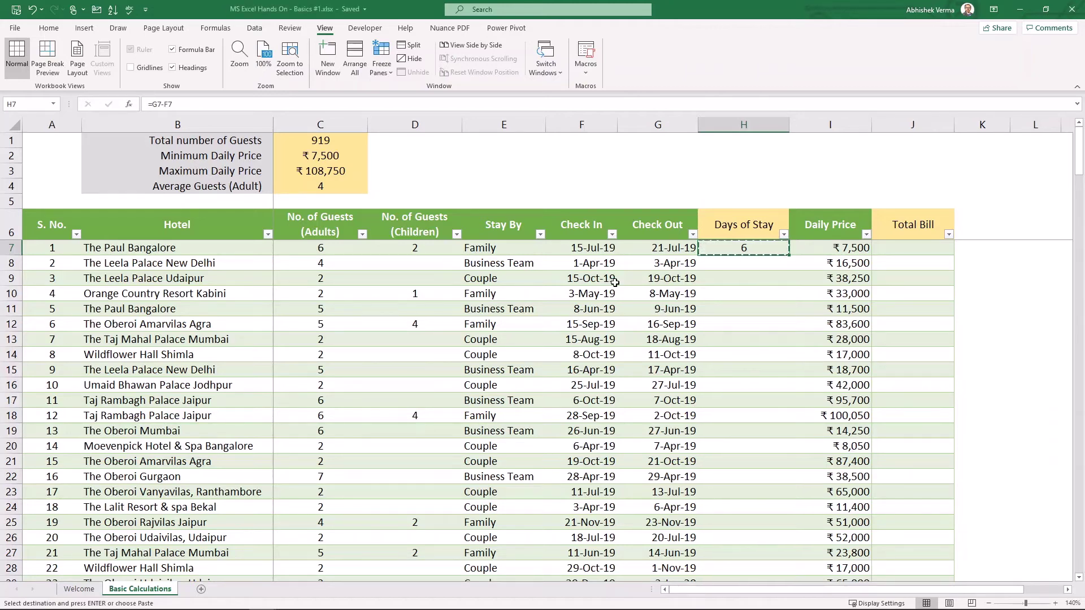
key(ctrl+shift+Down)
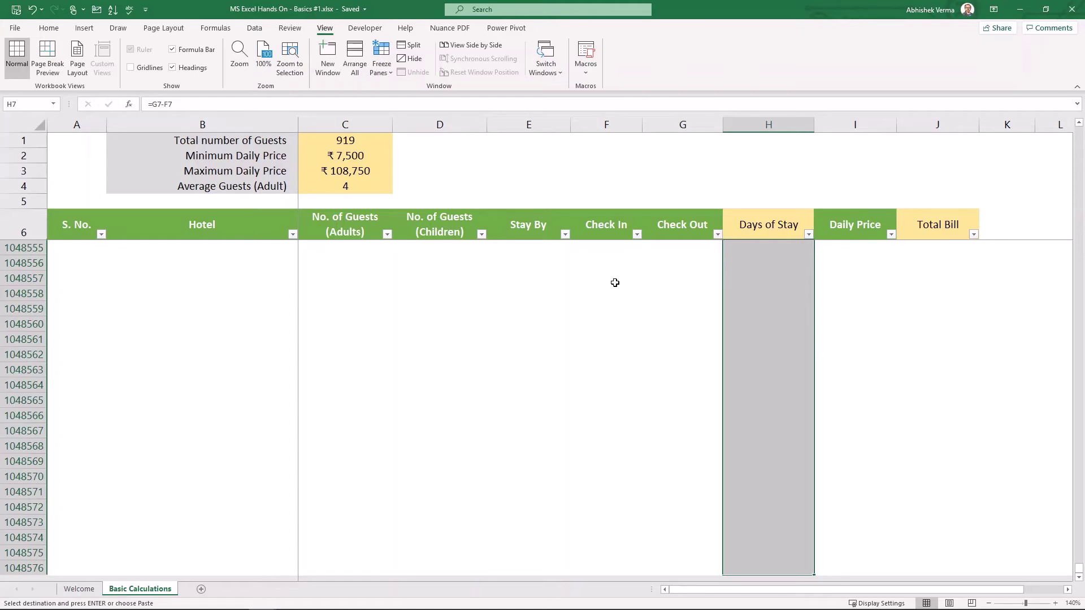
key(ctrl+shift+Up)
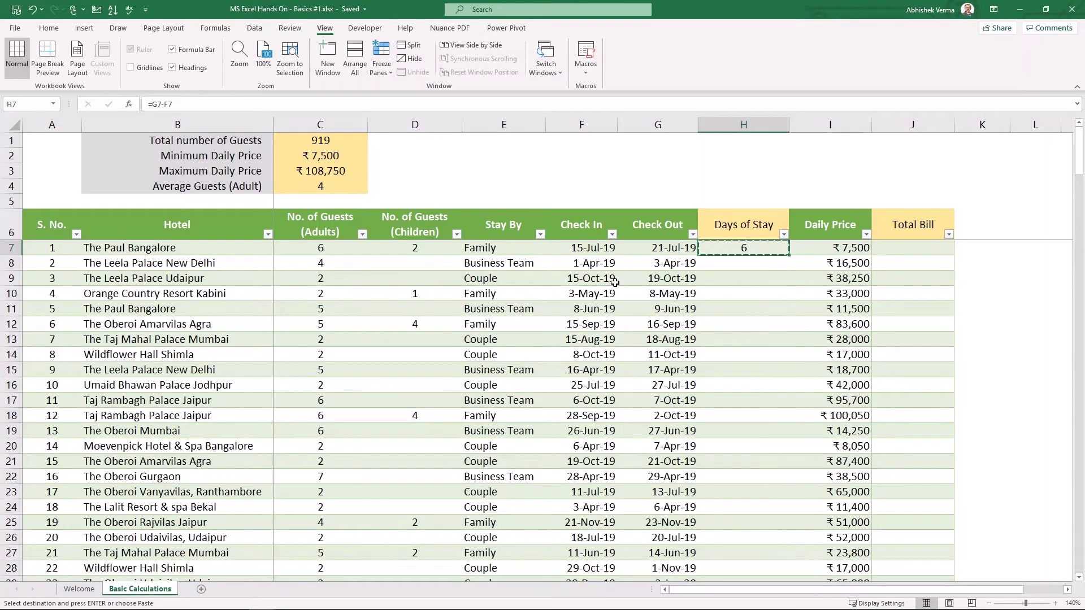
key(Left)
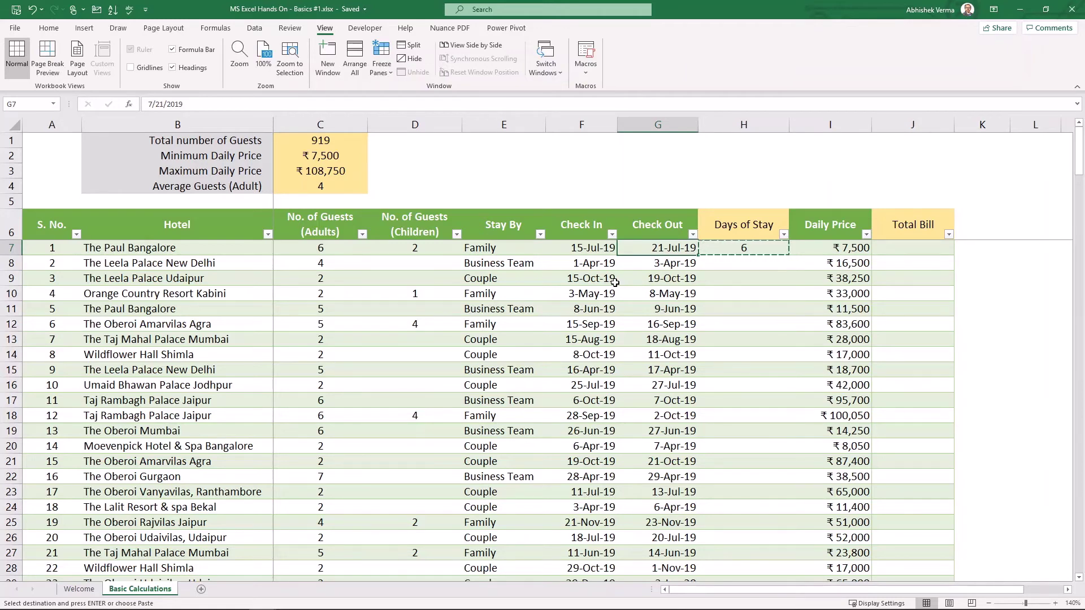
key(ctrl+Down)
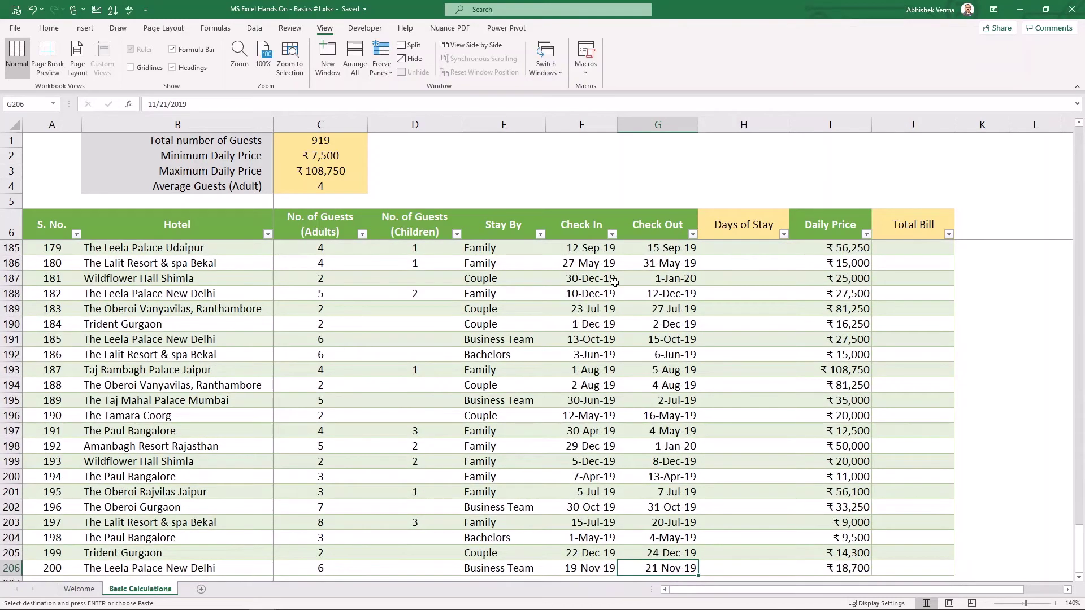
key(Right)
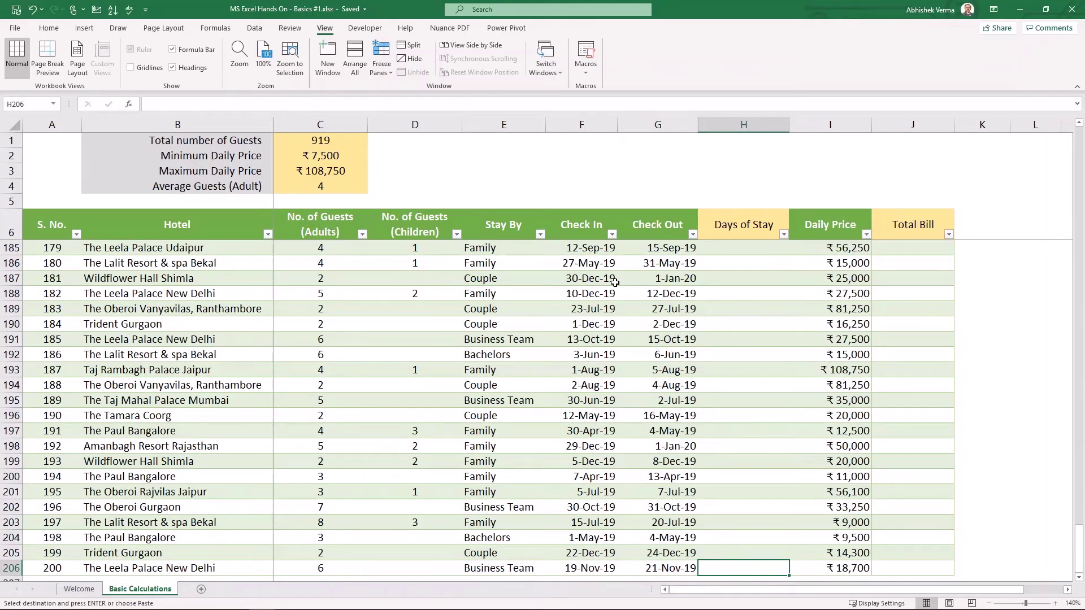
key(ctrl+shift+Up)
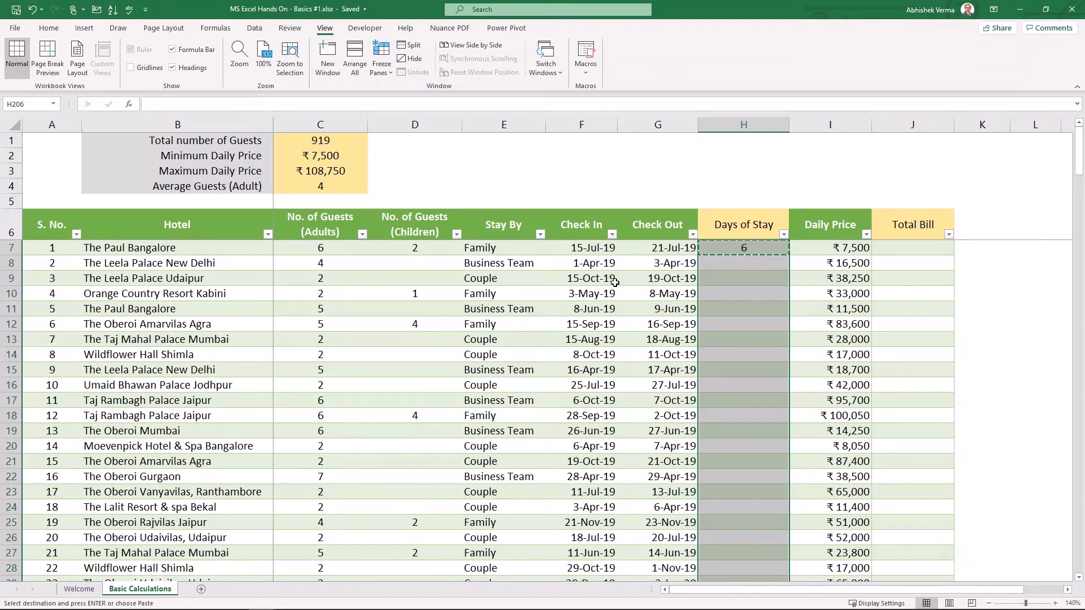
key(Return)
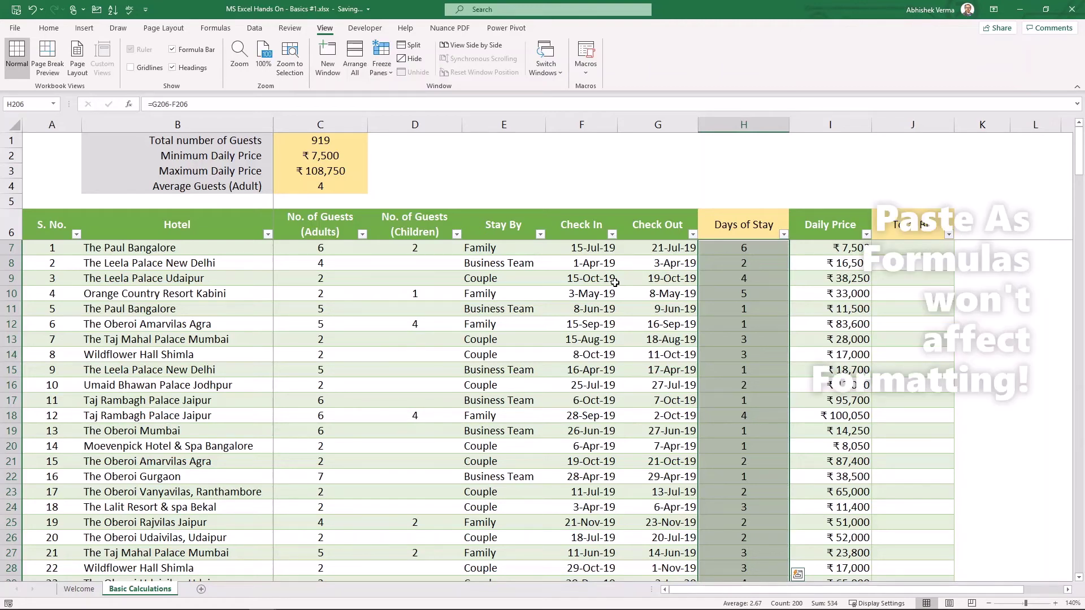
key(ctrl+z)
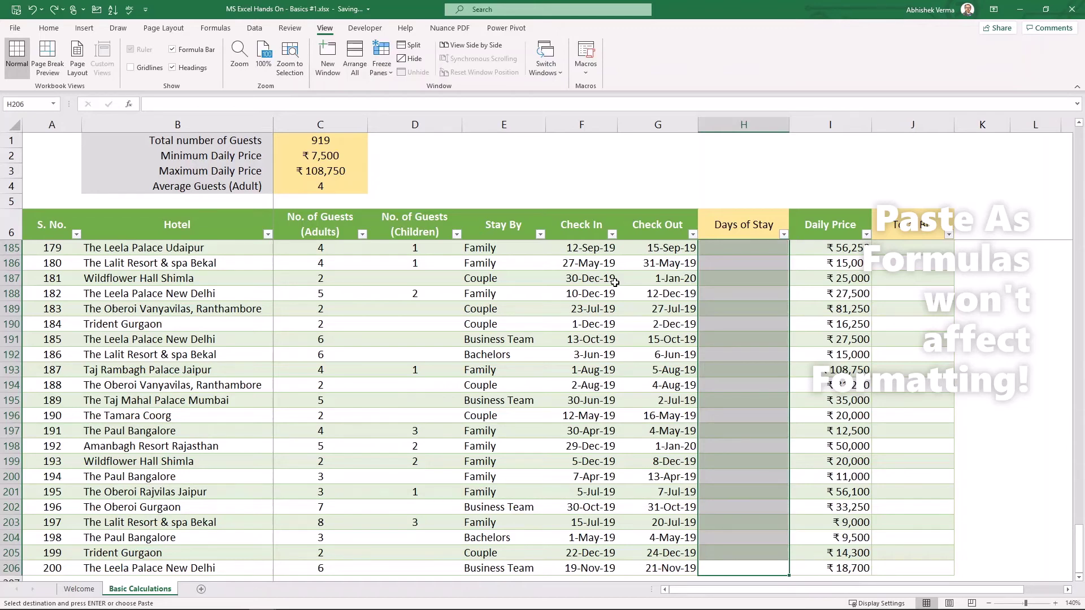
- Paste only formulas into H7:H206, keeping the Days of Stay column formatting intact
key(shift+F10)
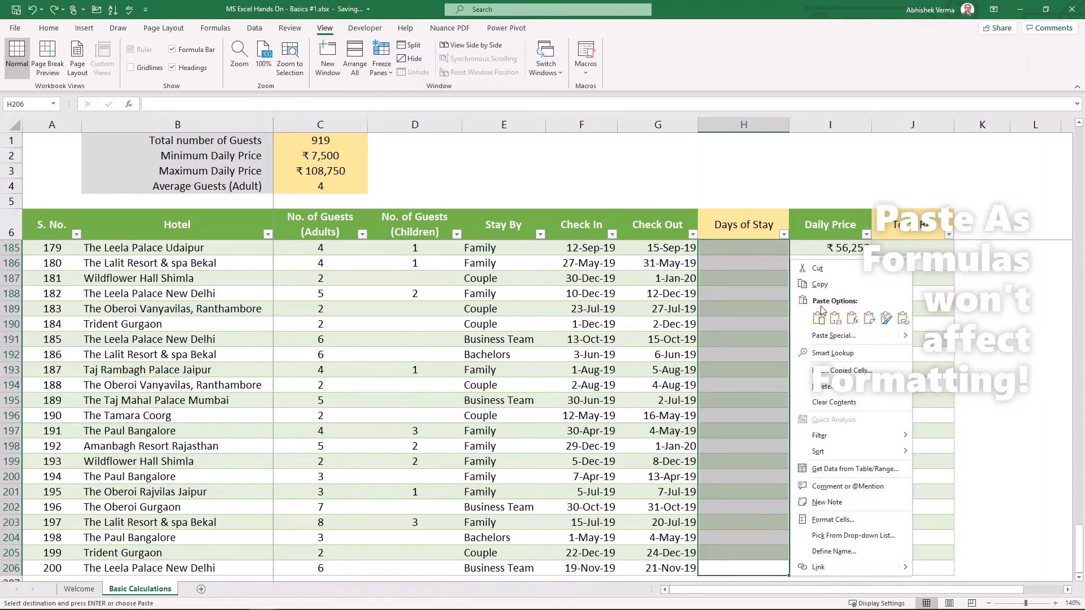
click(852, 319)
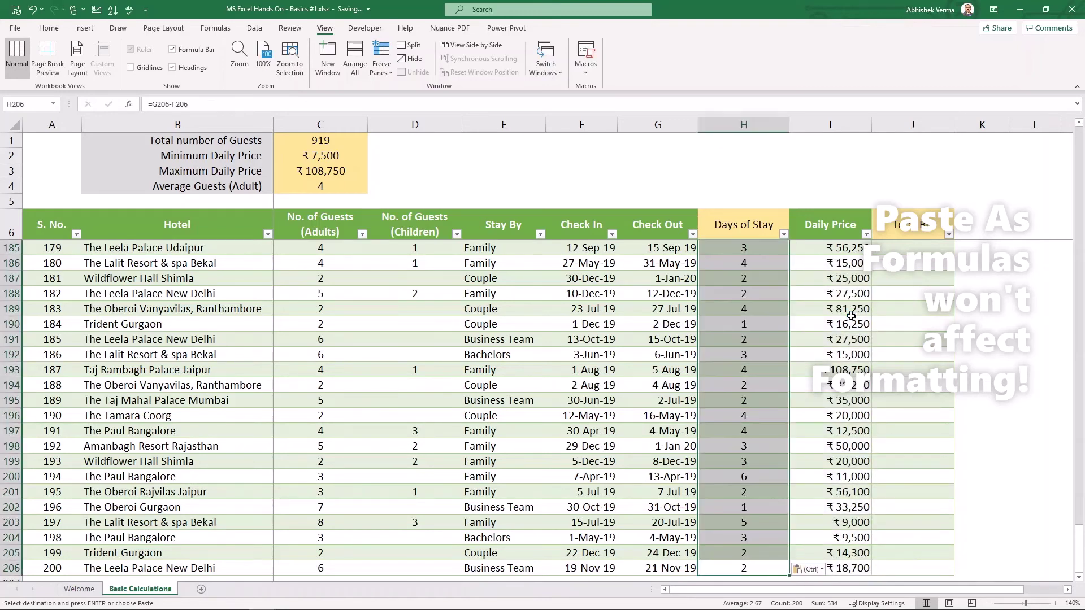
click(756, 224)
key(Down)
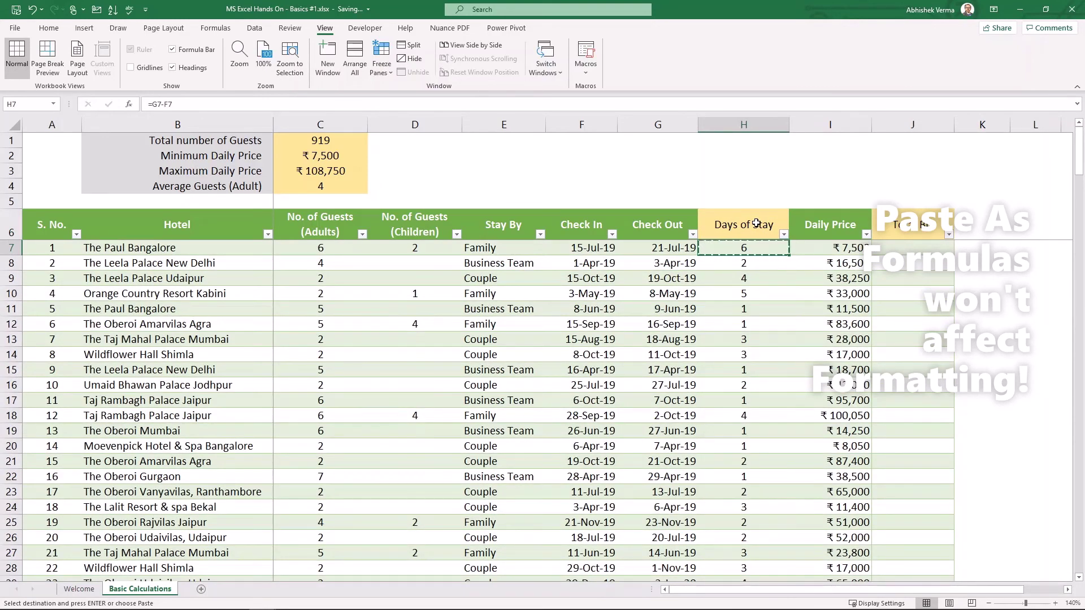
key(Escape)
key(Down)
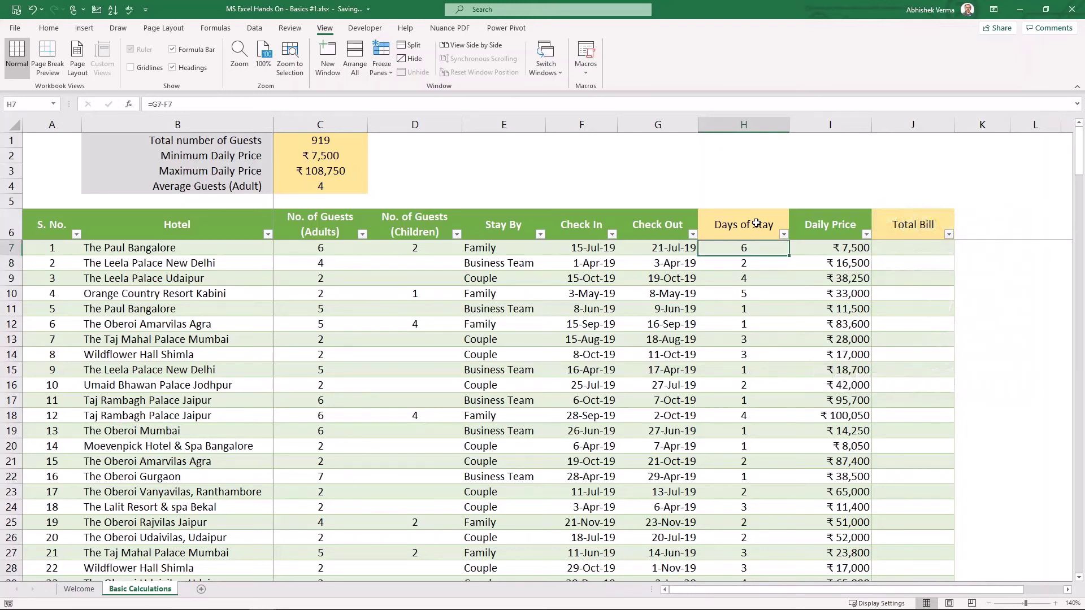
key(Up)
key(Right)
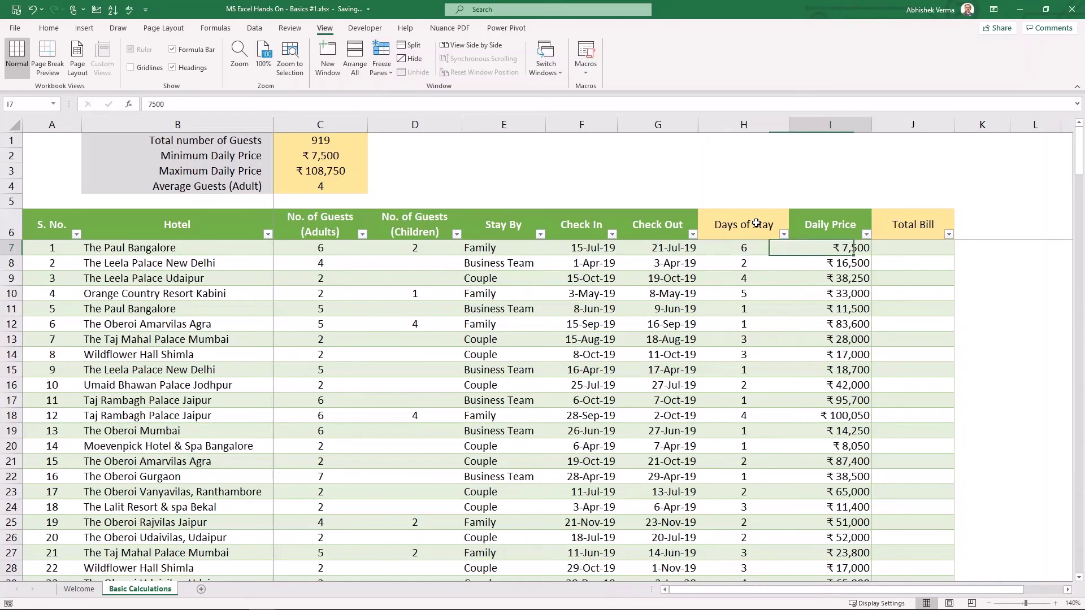
key(Right)
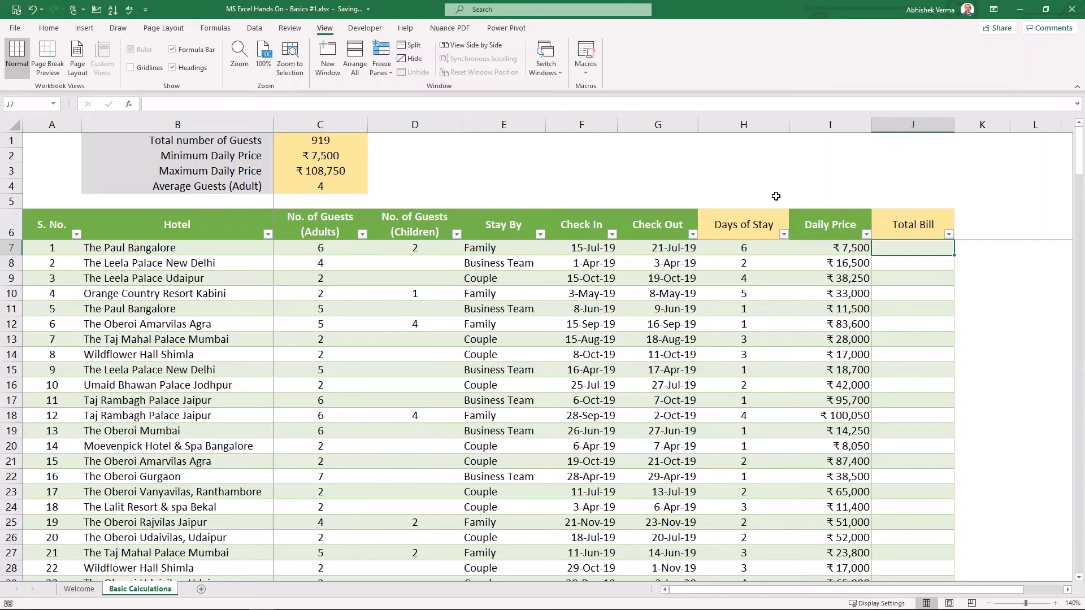
- Enter =I7*H7 in J7 so the first Total Bill shows ₹45,000
text(=)
key(Left)
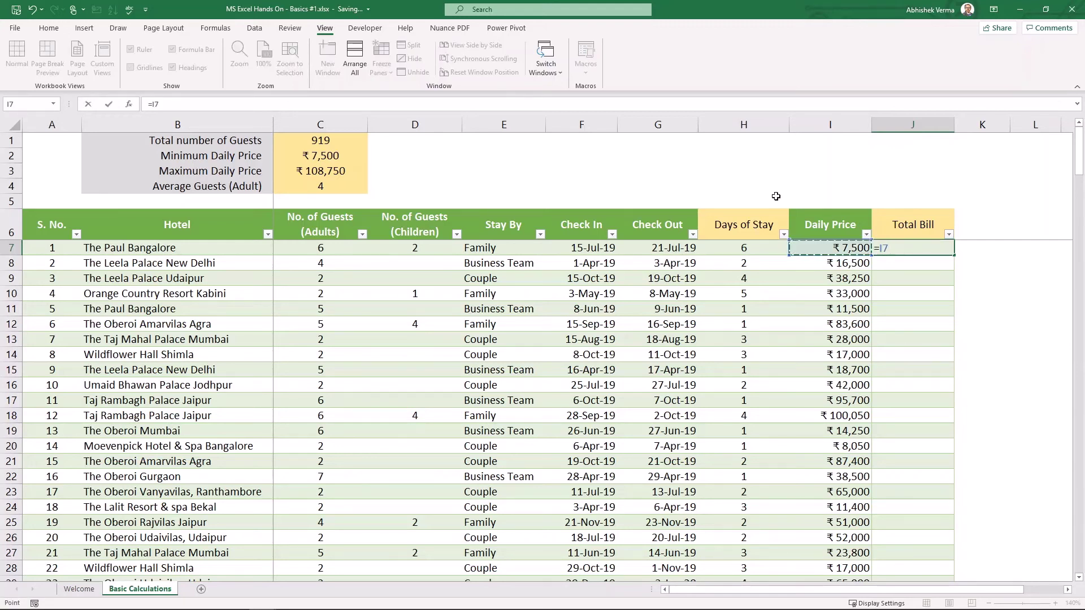
text(*)
key(Left)
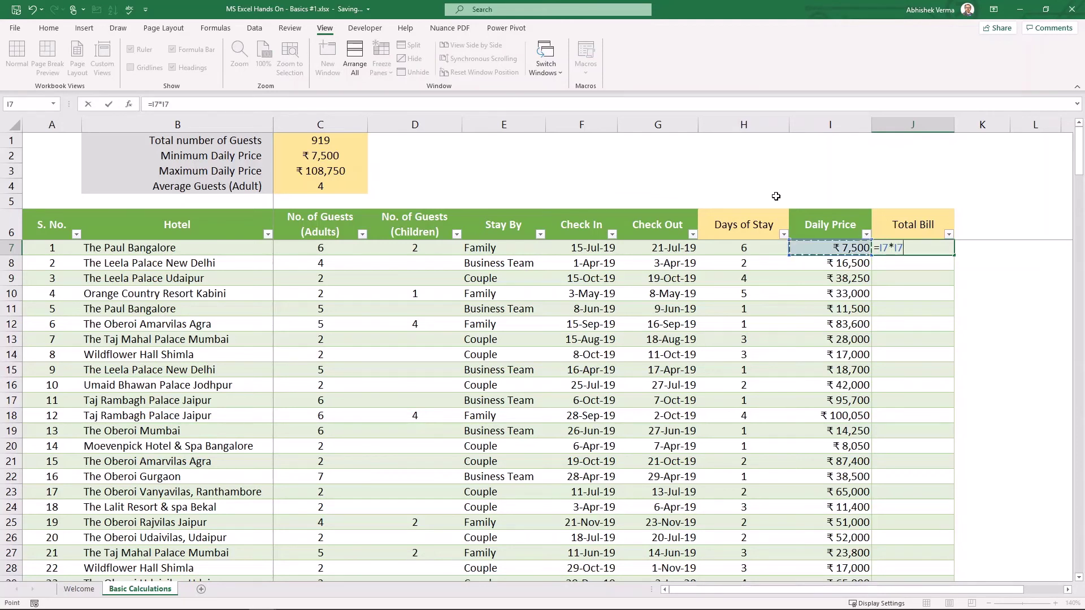
key(Left)
key(Return)
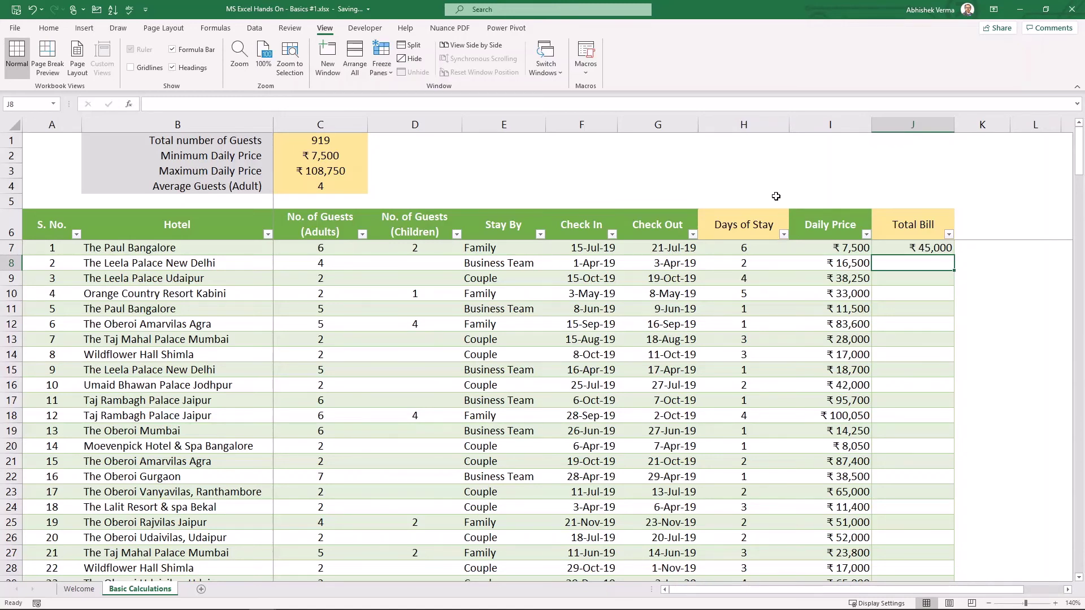
- Copy the J7 formula and move to the last Total Bill cell, row 206
key(Up)
key(ctrl+c)
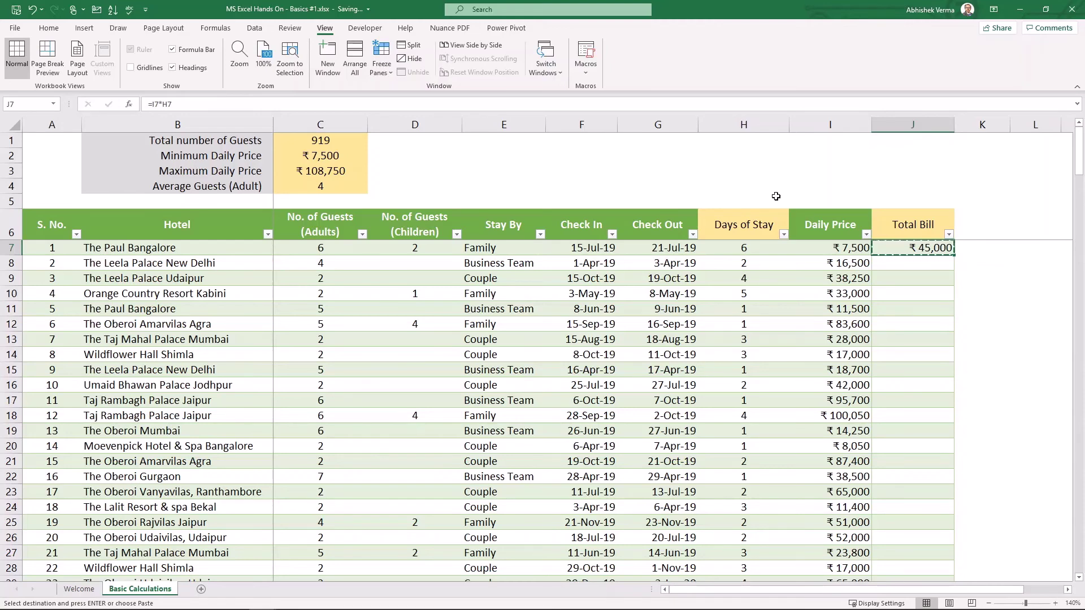
key(Left)
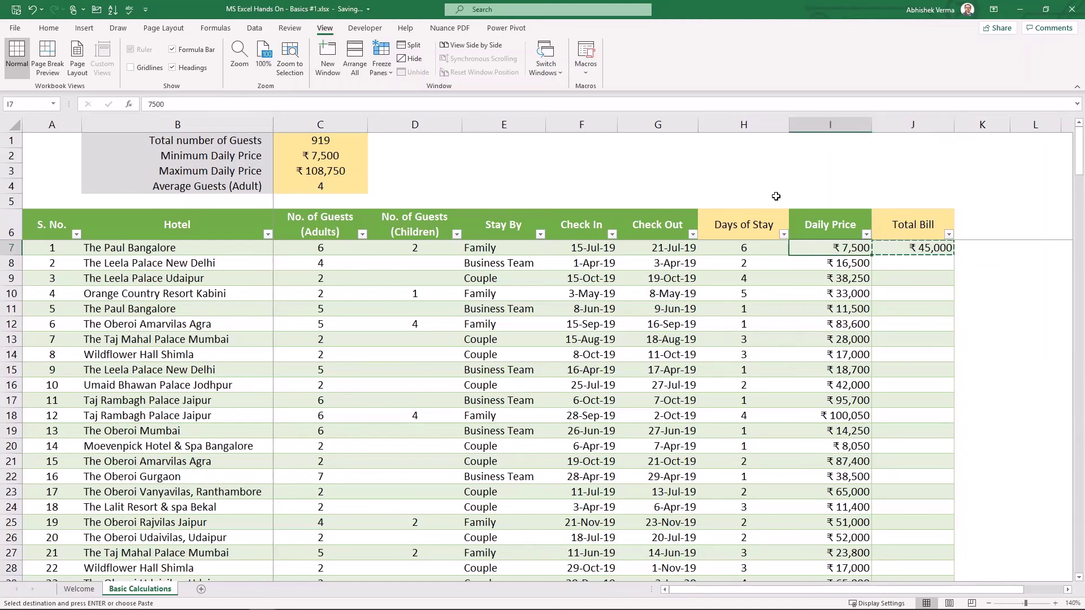
key(ctrl+Down)
key(Right)
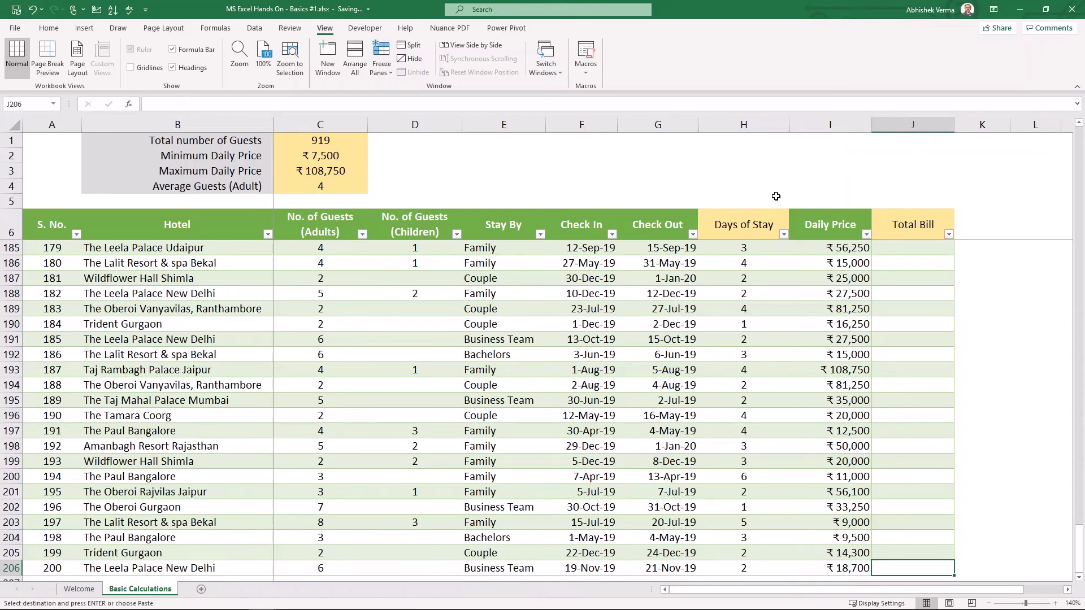
- Paste only the formula into J7:J206 and clear the copy marquee
key(ctrl+shift+Up)
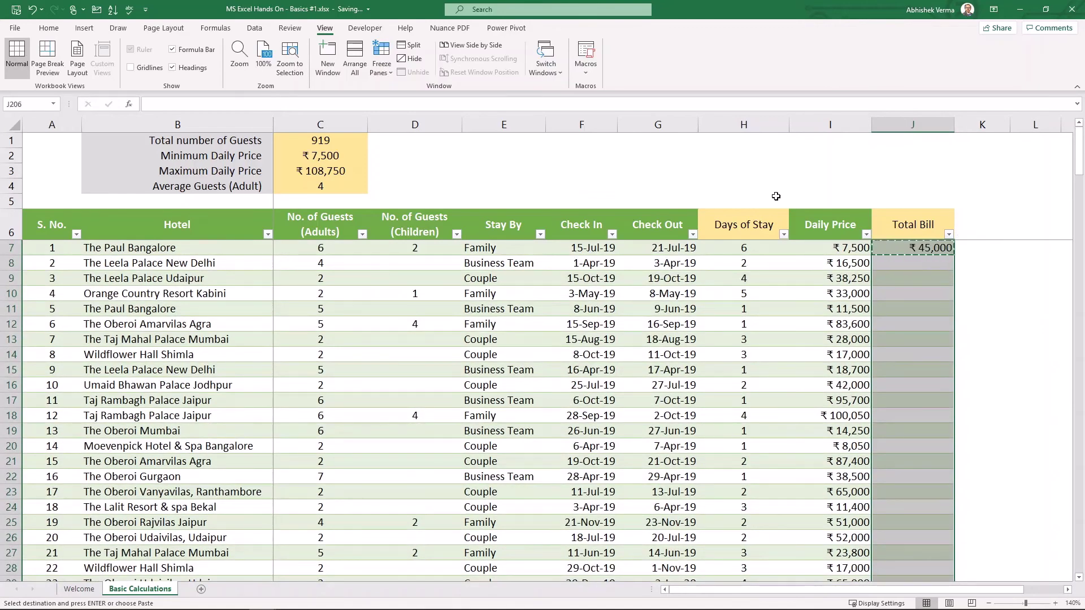
key(shift+F10)
key(Down)
key(Down)
key(f)
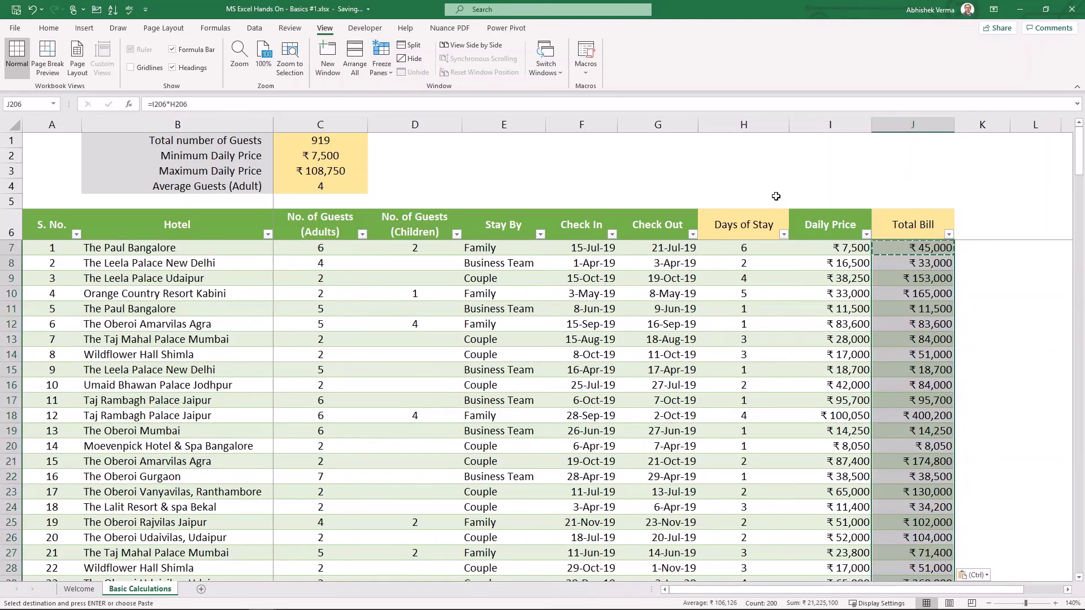
key(Escape)
- Check the first Days of Stay and Total Bill formulas at the top of the table
key(Up)
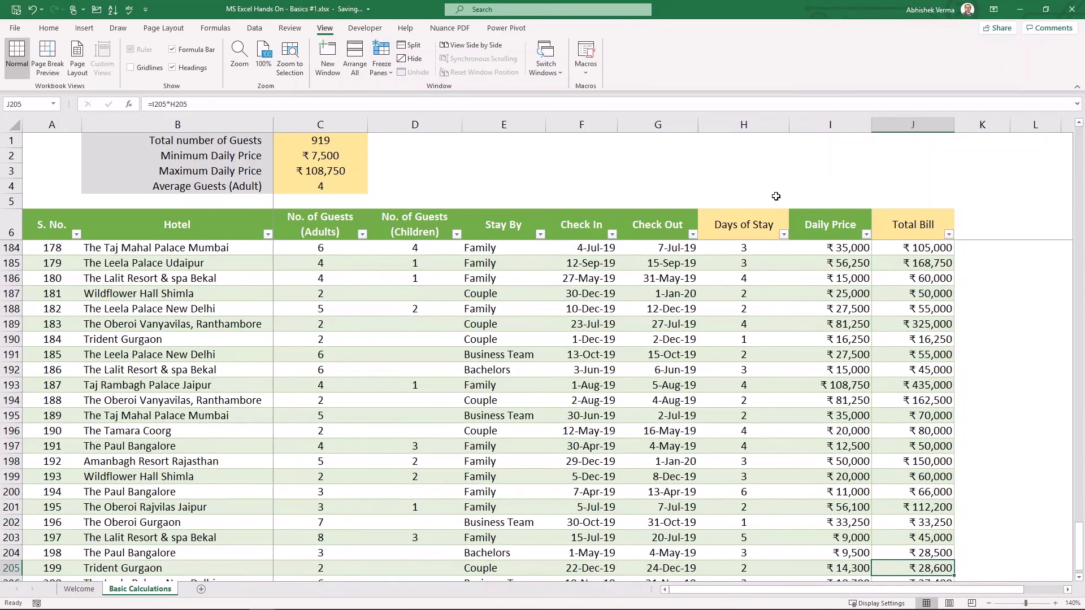
key(ctrl+Up)
key(Down)
key(Left)
key(Left)
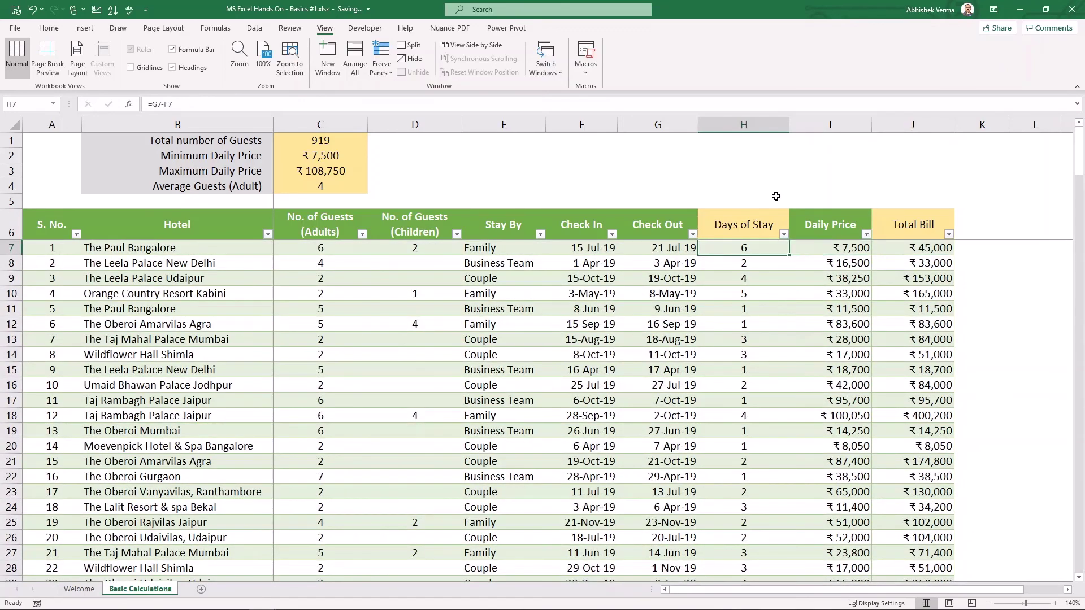
key(Right)
key(Right)
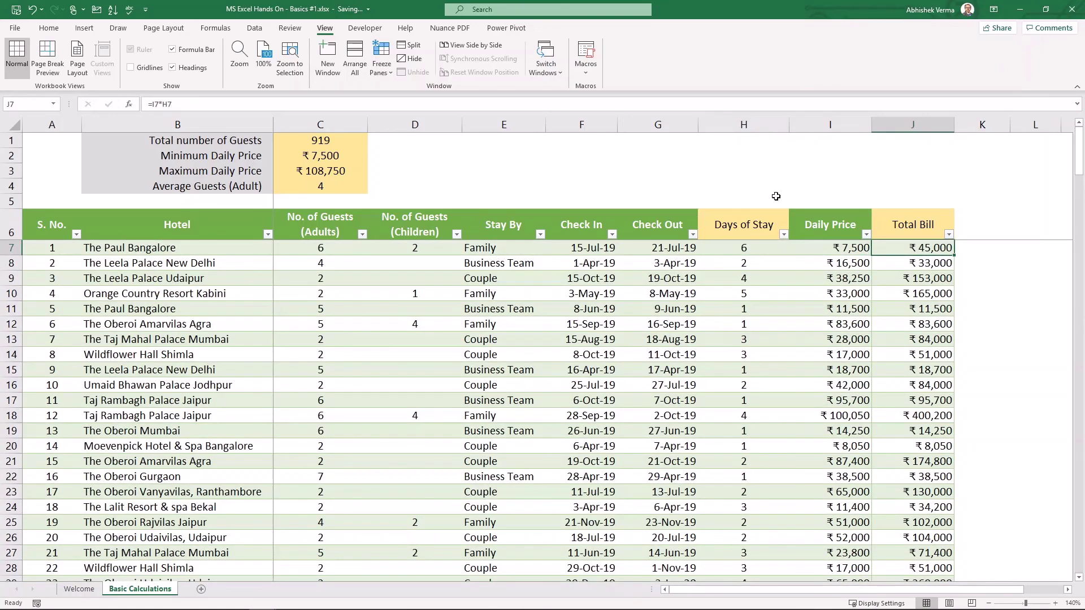
key(Up)
key(ctrl+Left)
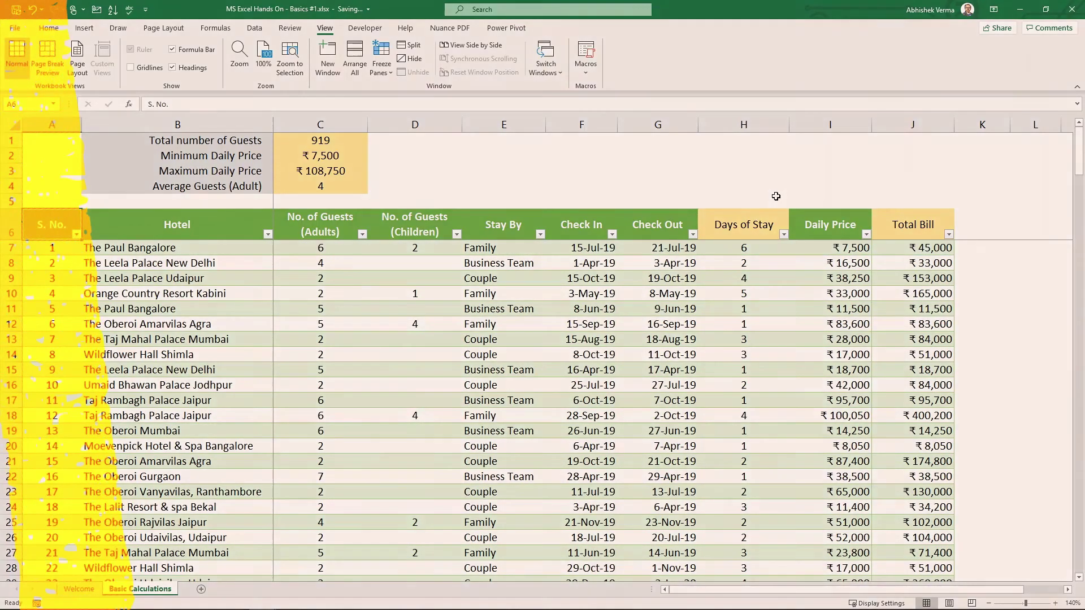